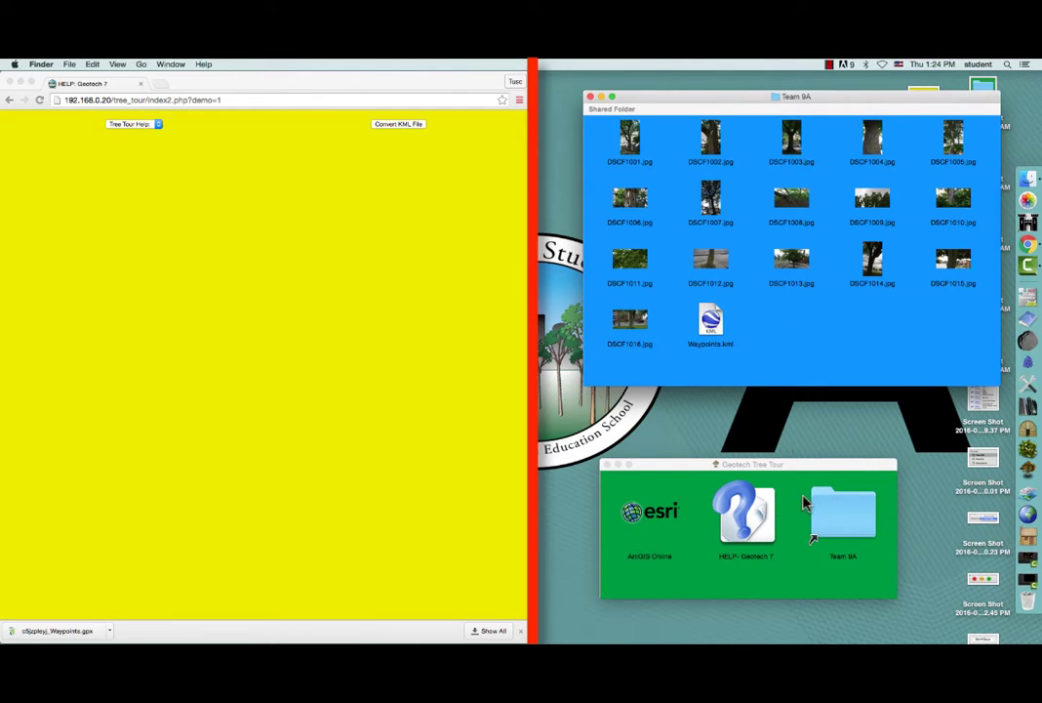
Step: Launch ArcGIS Online and move it into its own Chrome window to the right of the help page
double_click(634, 517)
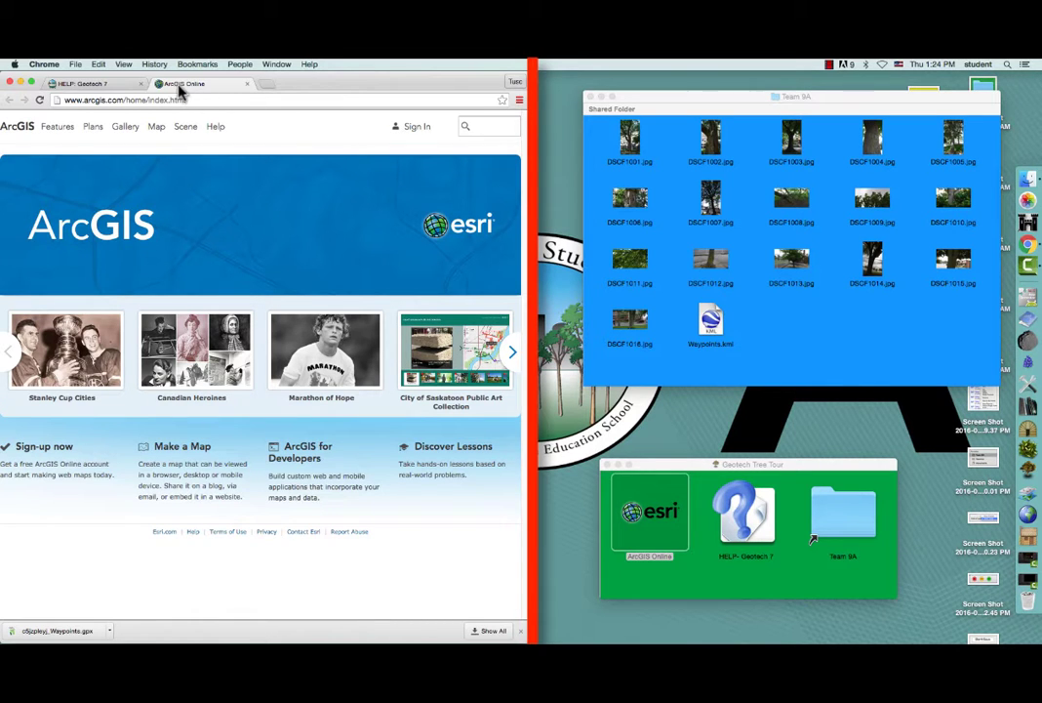
drag(181, 88, 920, 86)
drag(506, 222, 527, 222)
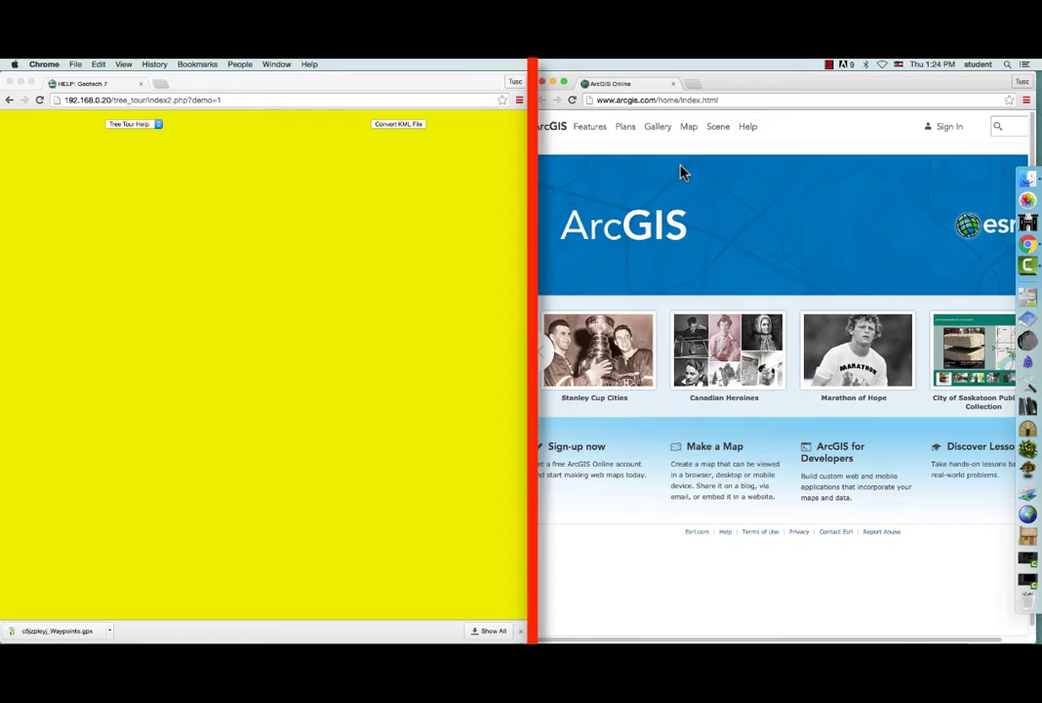
Step: Minimise the Tree Tour help window and stretch the ArcGIS Online window across the screen
click(20, 84)
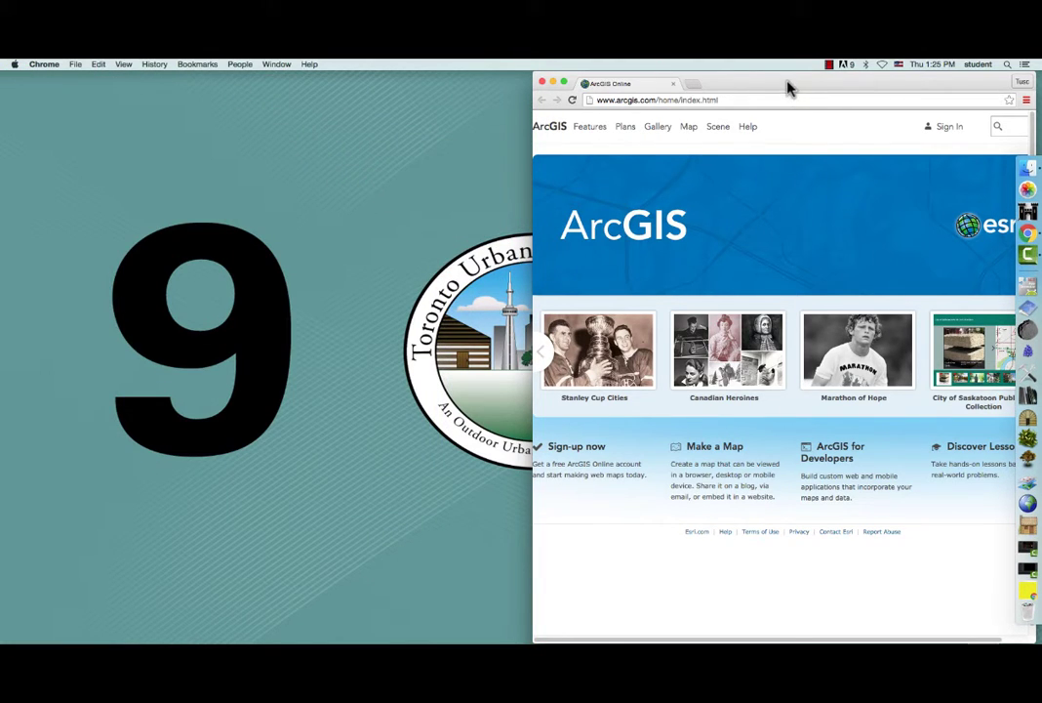
mouse_move(786, 86)
mouse_down()
mouse_move(491, 101)
mouse_move(259, 88)
mouse_up()
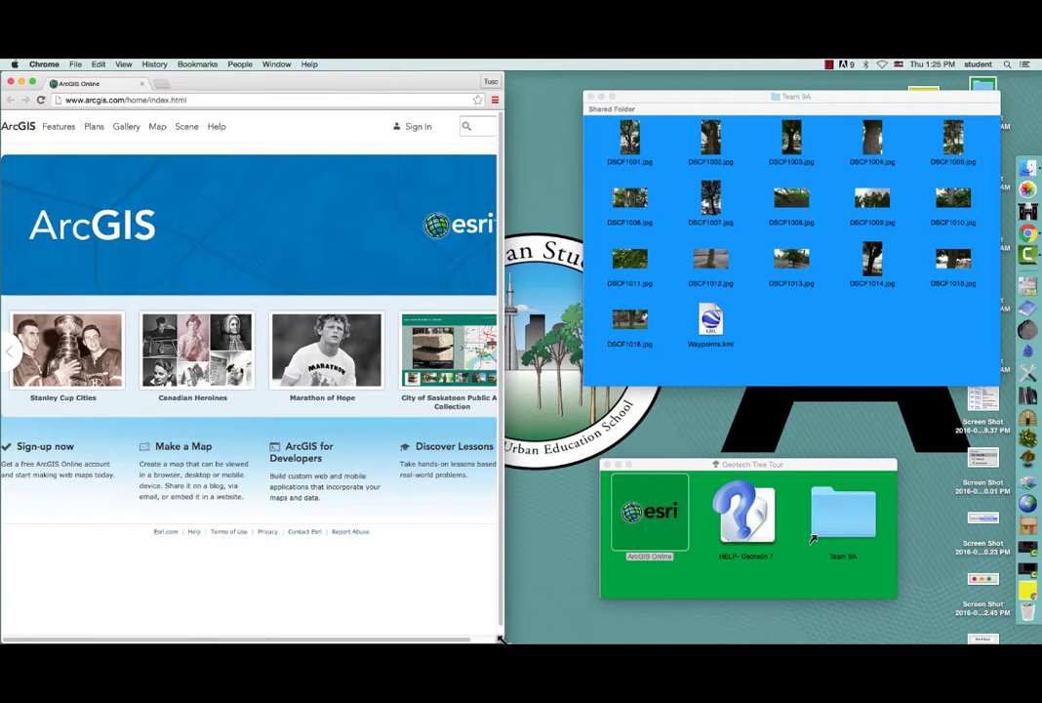
drag(500, 637, 1014, 637)
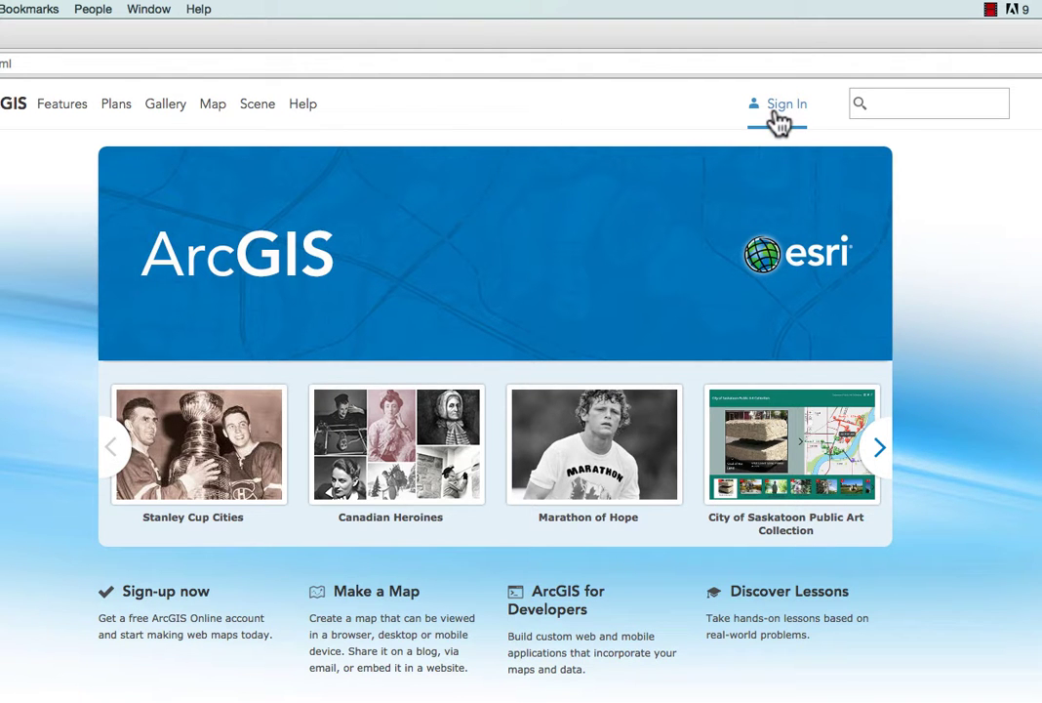
Step: Sign in with the class account username and password, declining Chrome's offer to save the password
click(778, 113)
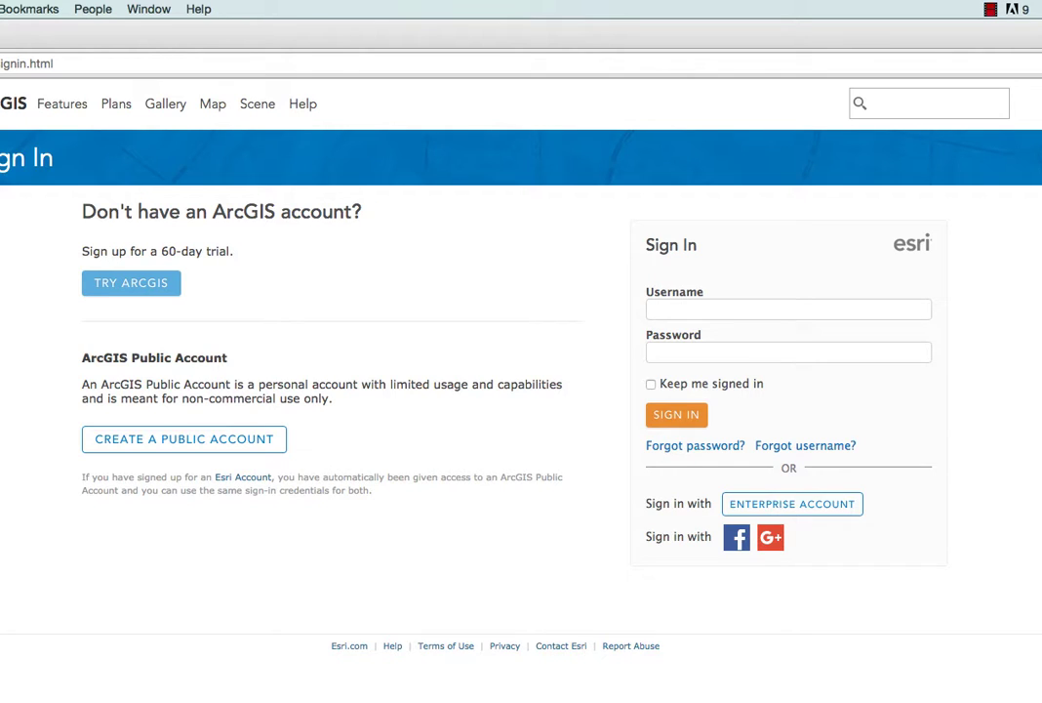
text(tusc_june_14)
key(ctrl+v)
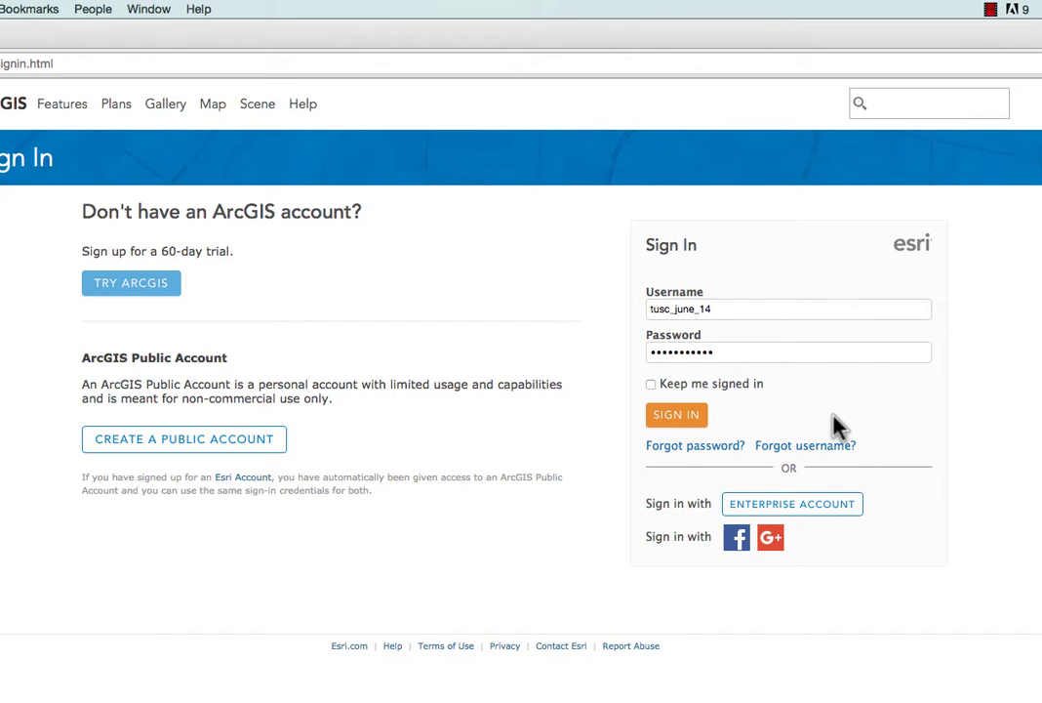
click(674, 428)
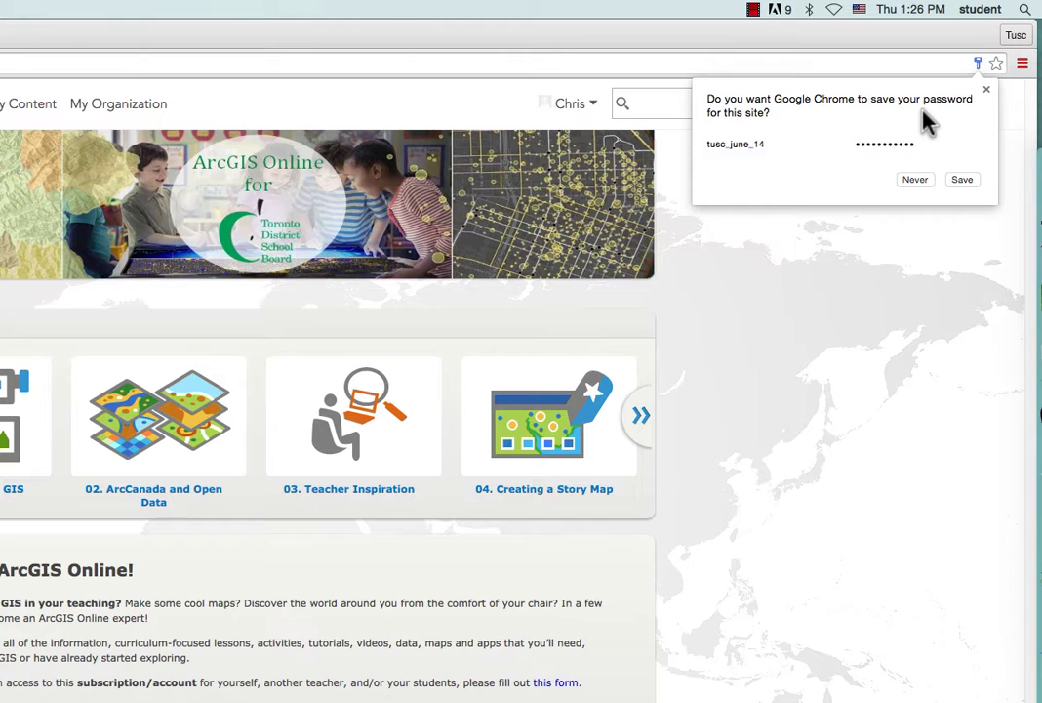
click(915, 182)
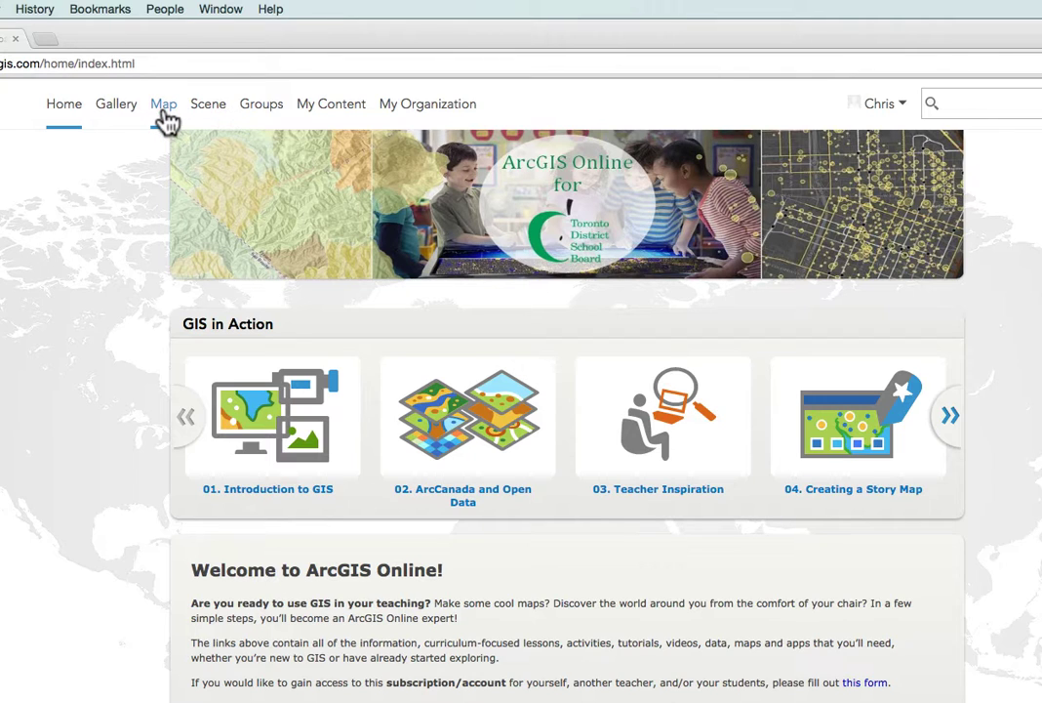
Step: Open the Map Viewer on a new untitled map, My Map
click(164, 113)
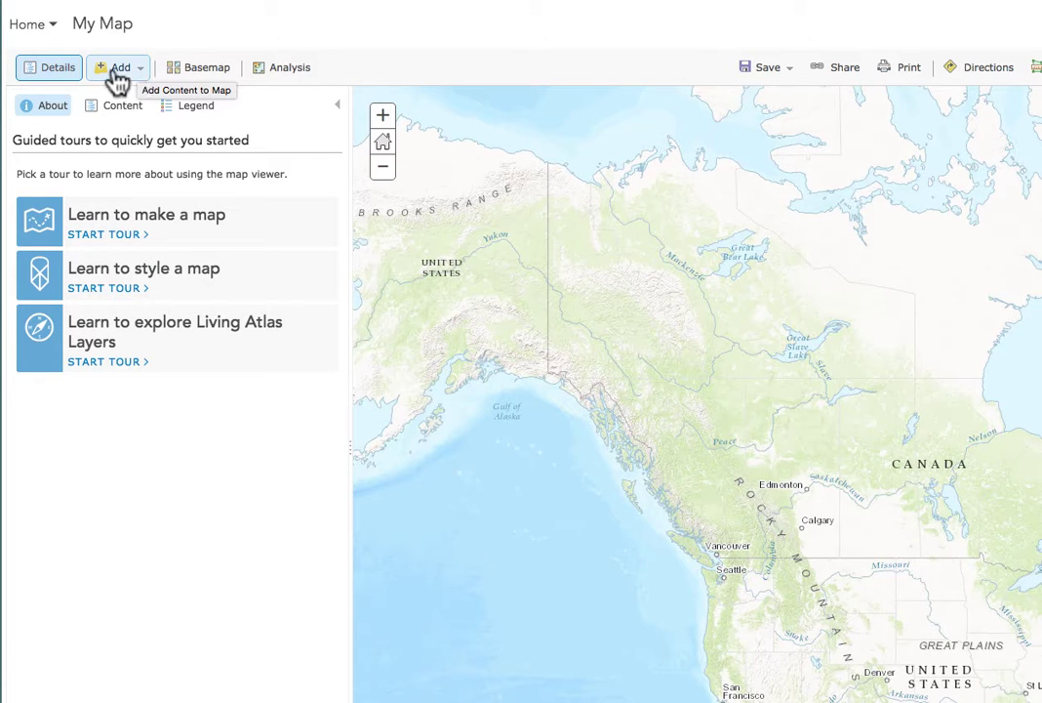
Step: Import c5jzpleyj_Waypoints.gpx from Downloads as a waypoints layer on the map
click(123, 72)
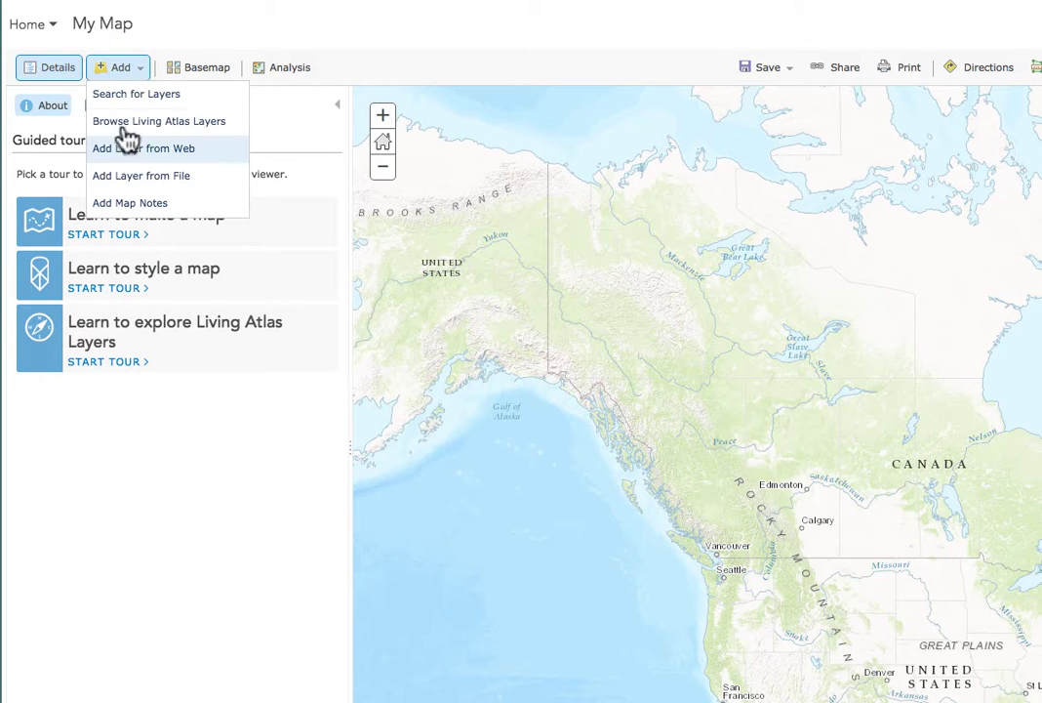
click(175, 181)
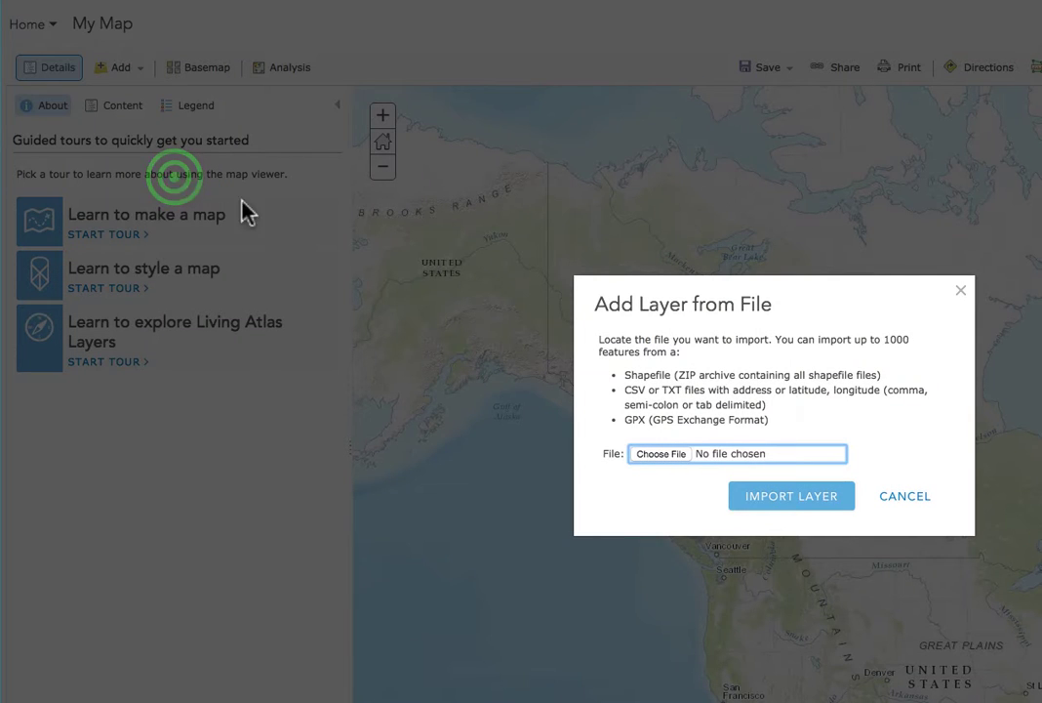
click(654, 455)
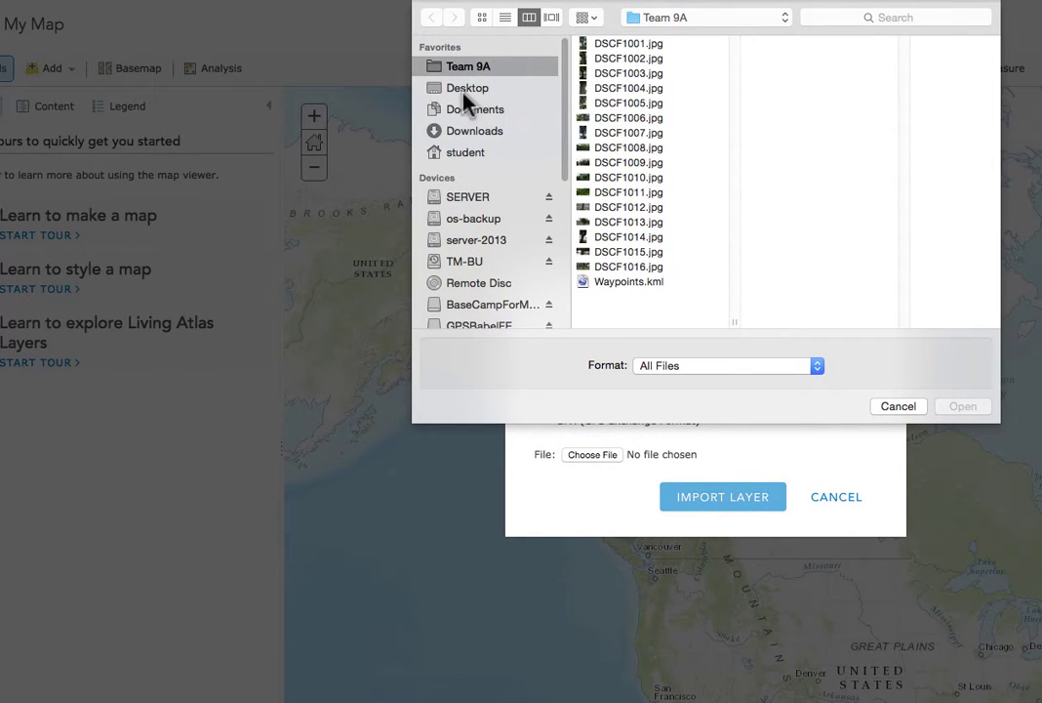
click(474, 137)
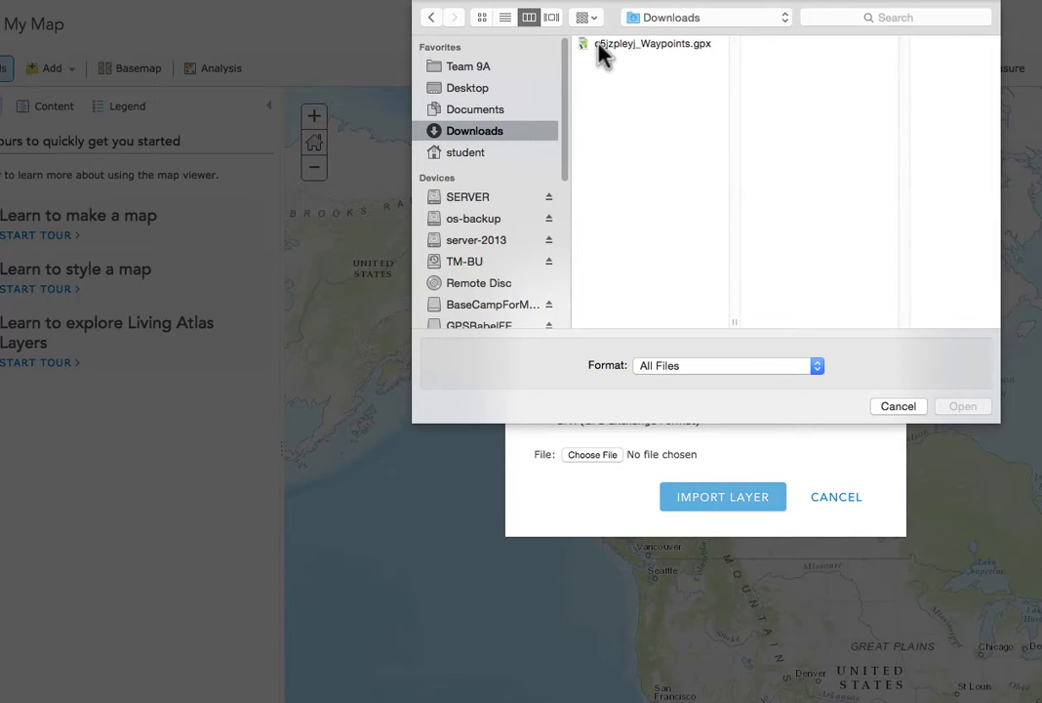
click(629, 49)
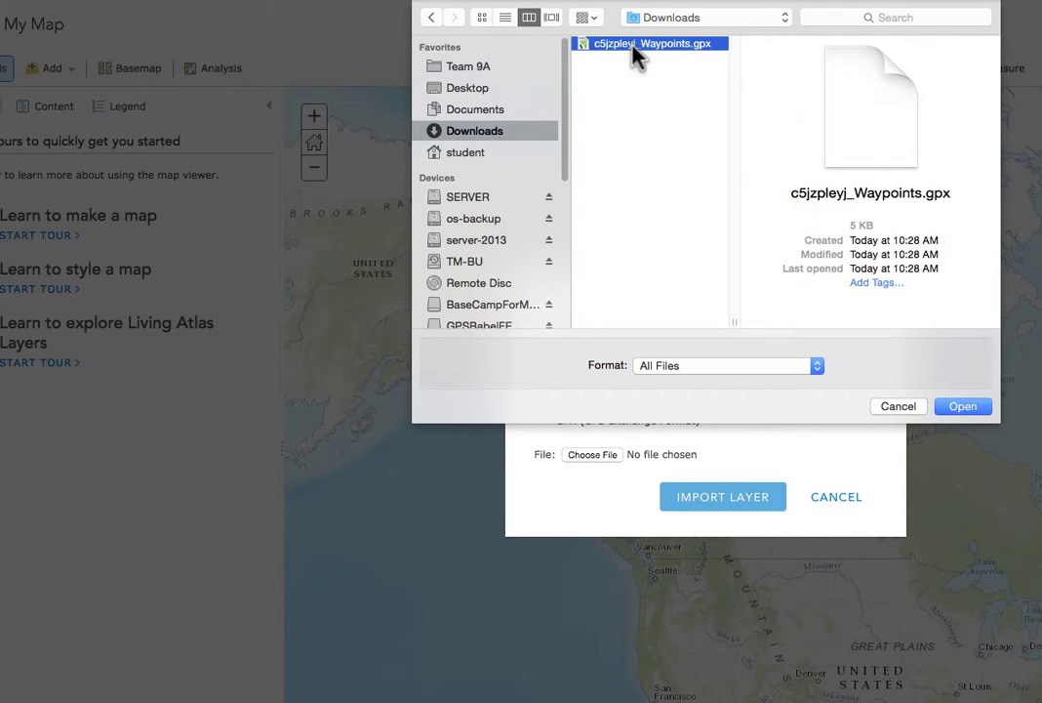
click(969, 411)
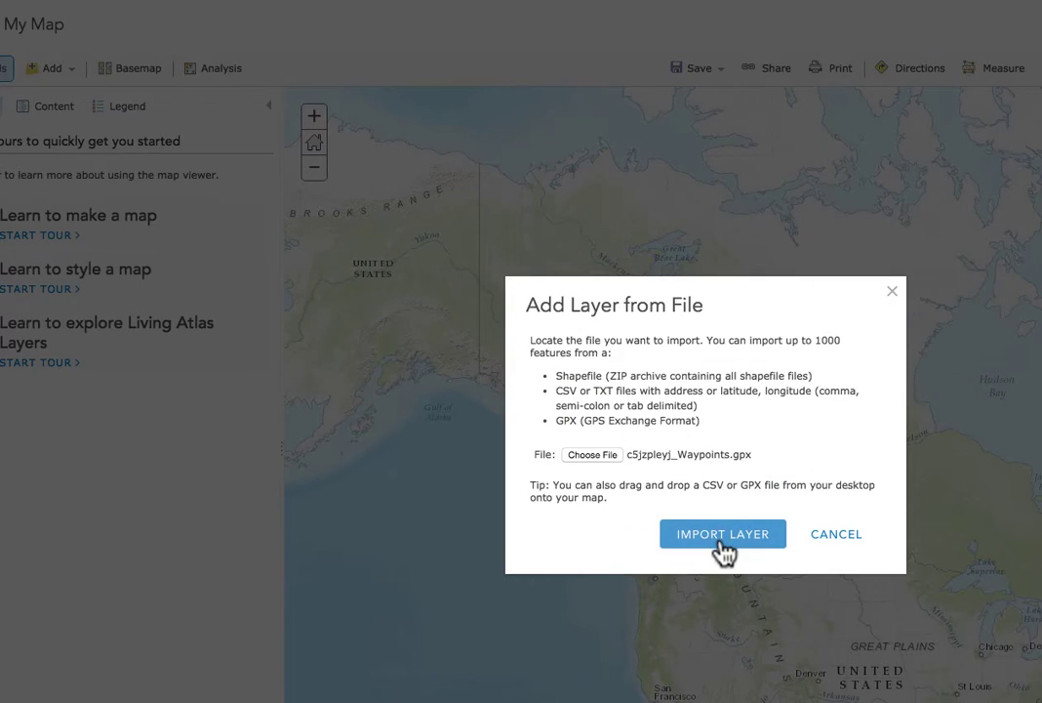
click(721, 535)
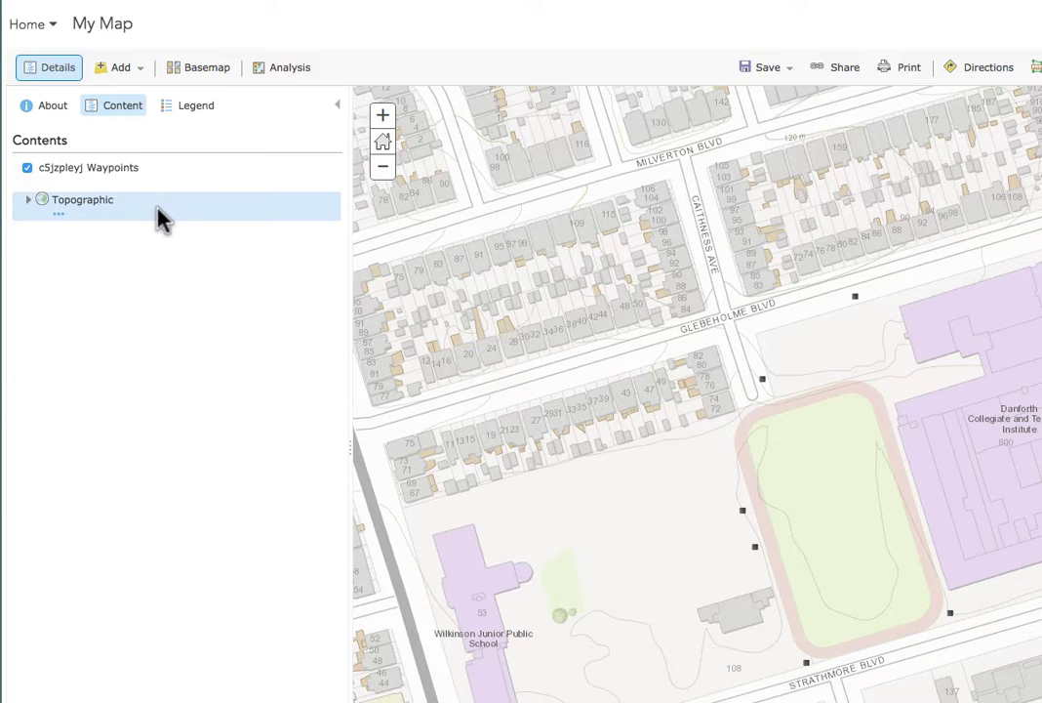
Step: Replace the default basemap with the Imagery with Labels aerial basemap
click(201, 78)
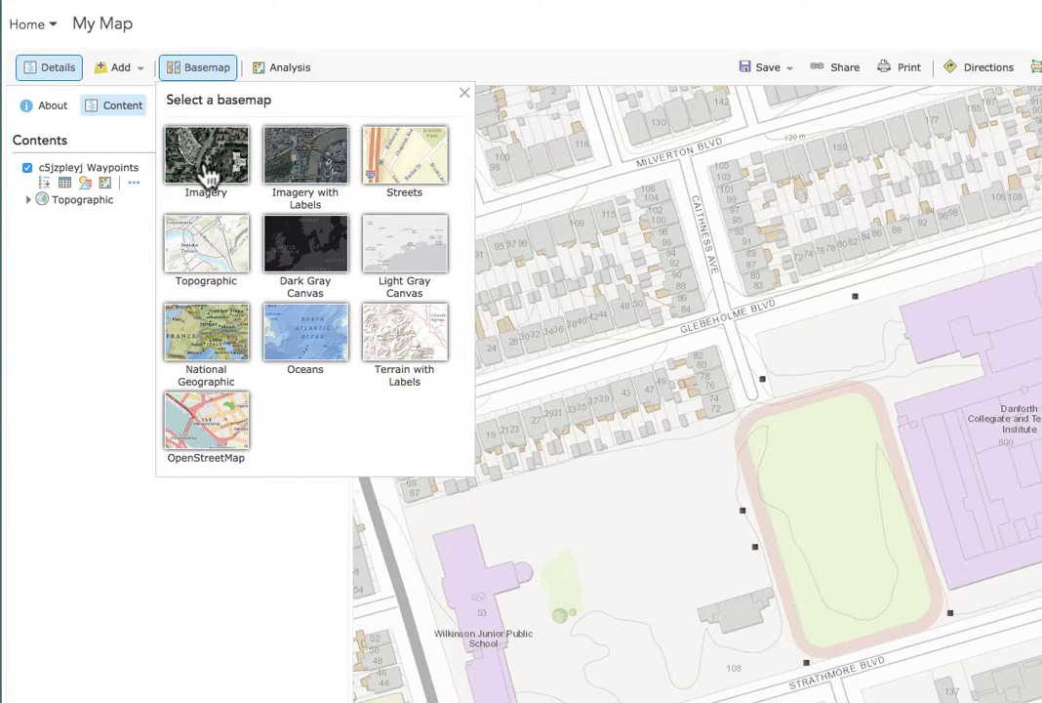
click(300, 178)
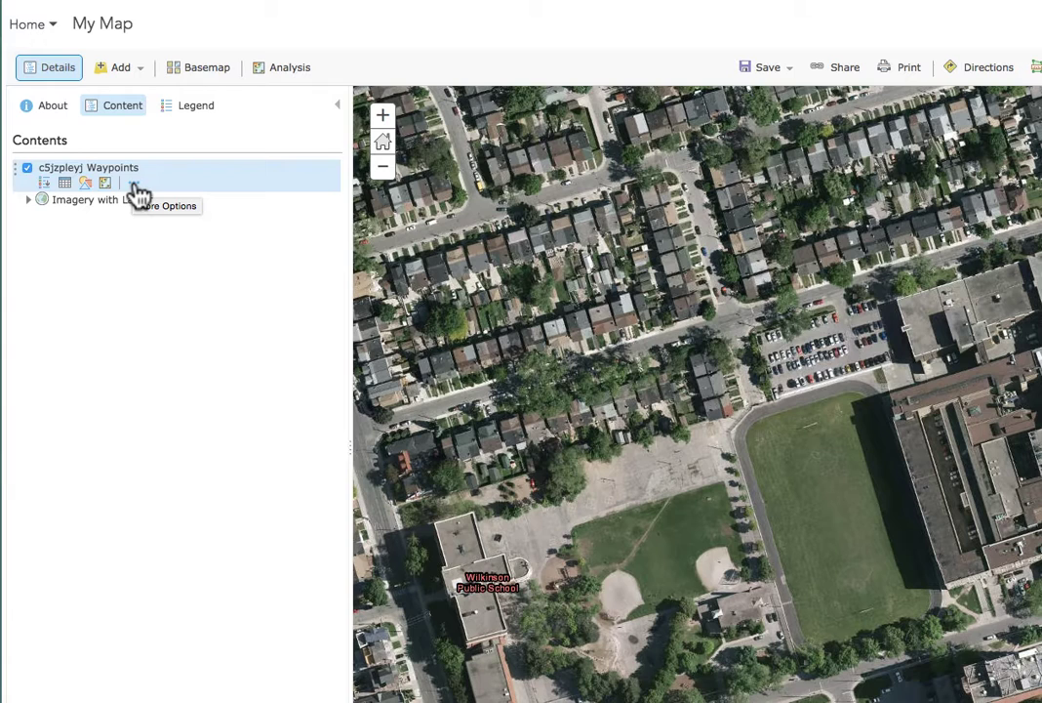
Step: Create waypoint name labels with a halo, aligned bottom-right of each point
click(135, 185)
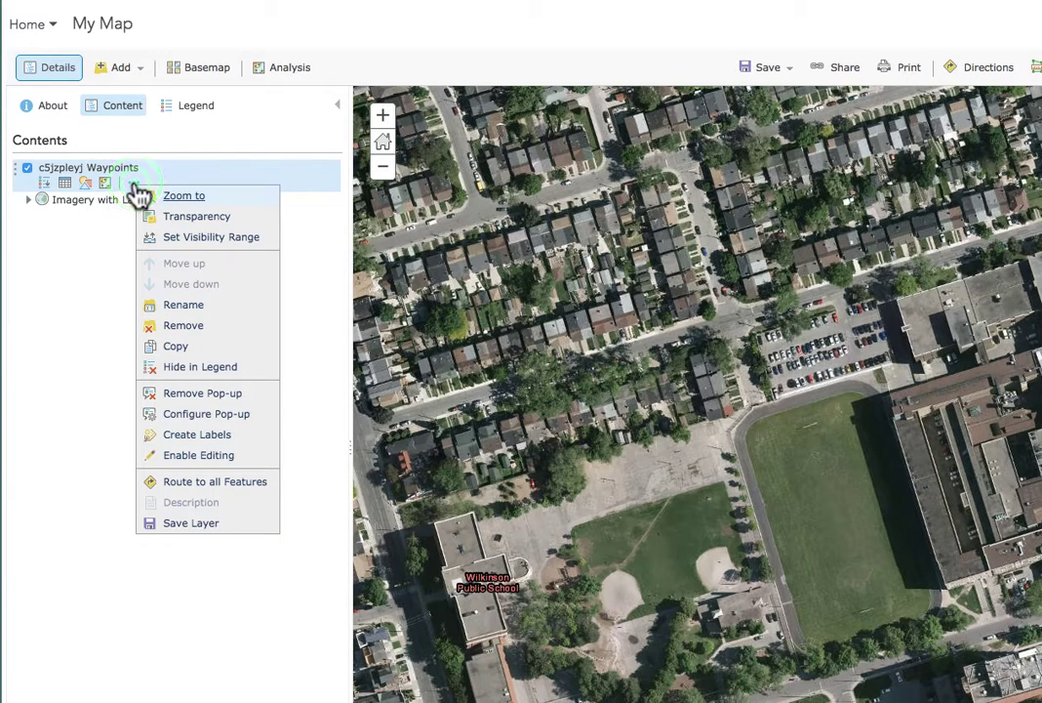
click(196, 437)
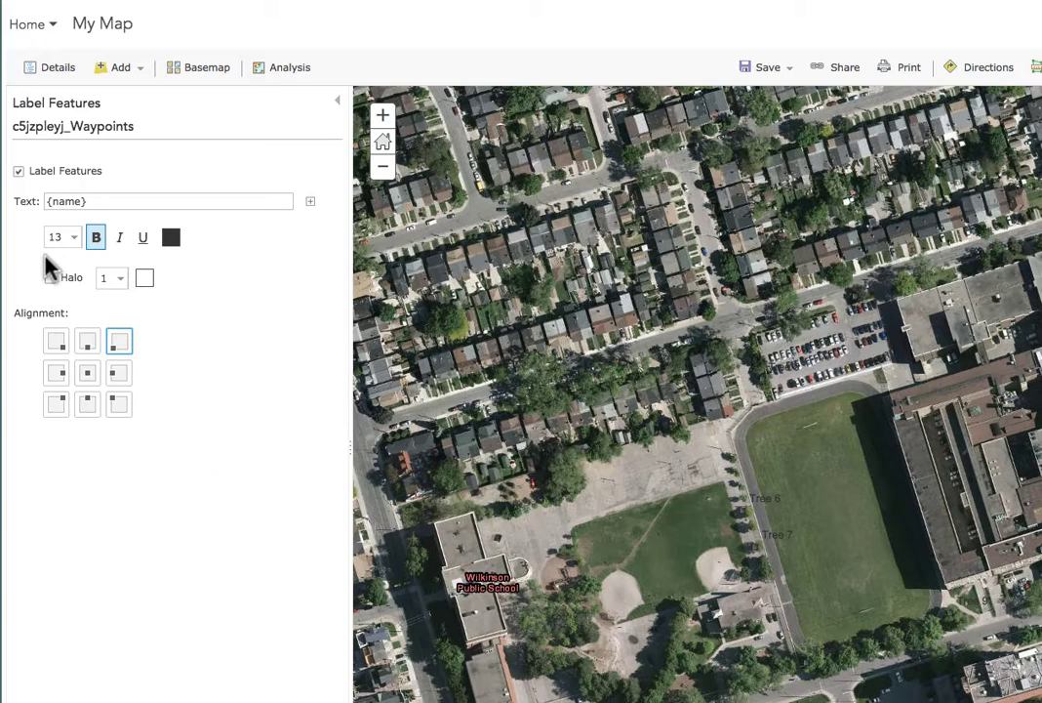
click(49, 279)
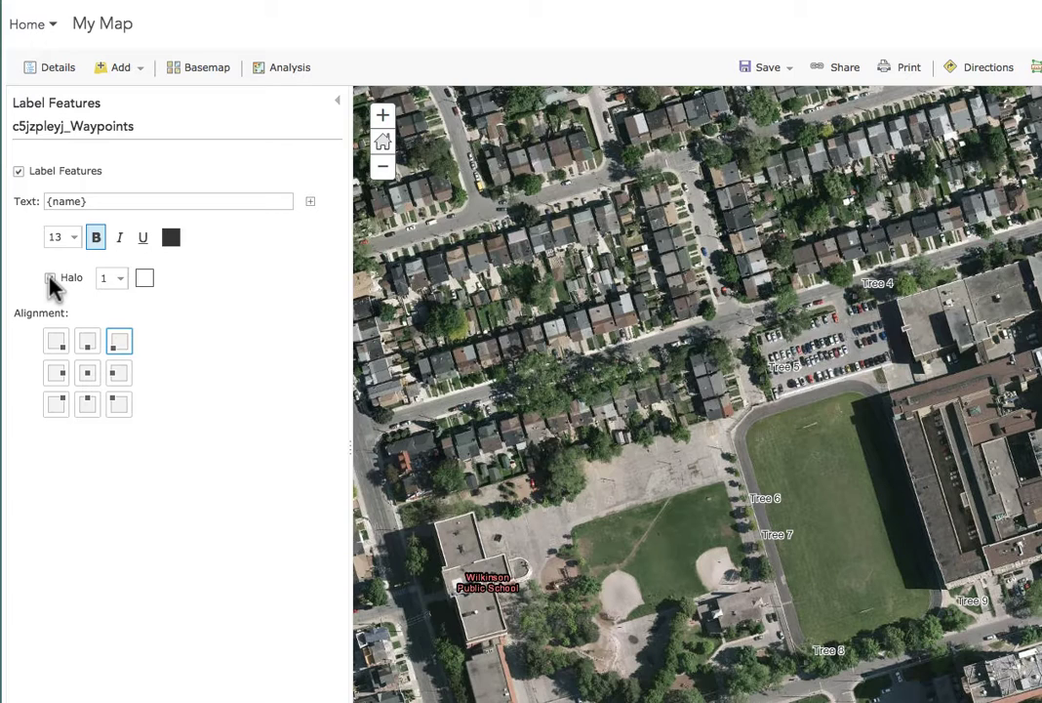
click(118, 404)
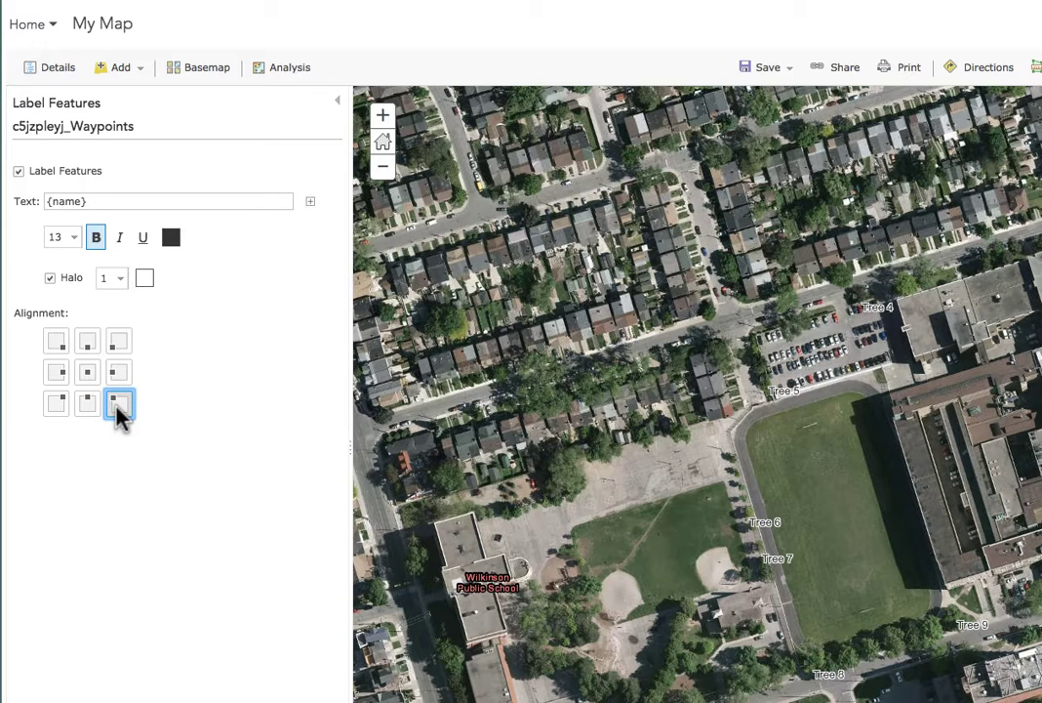
scroll(118, 412, down, 2)
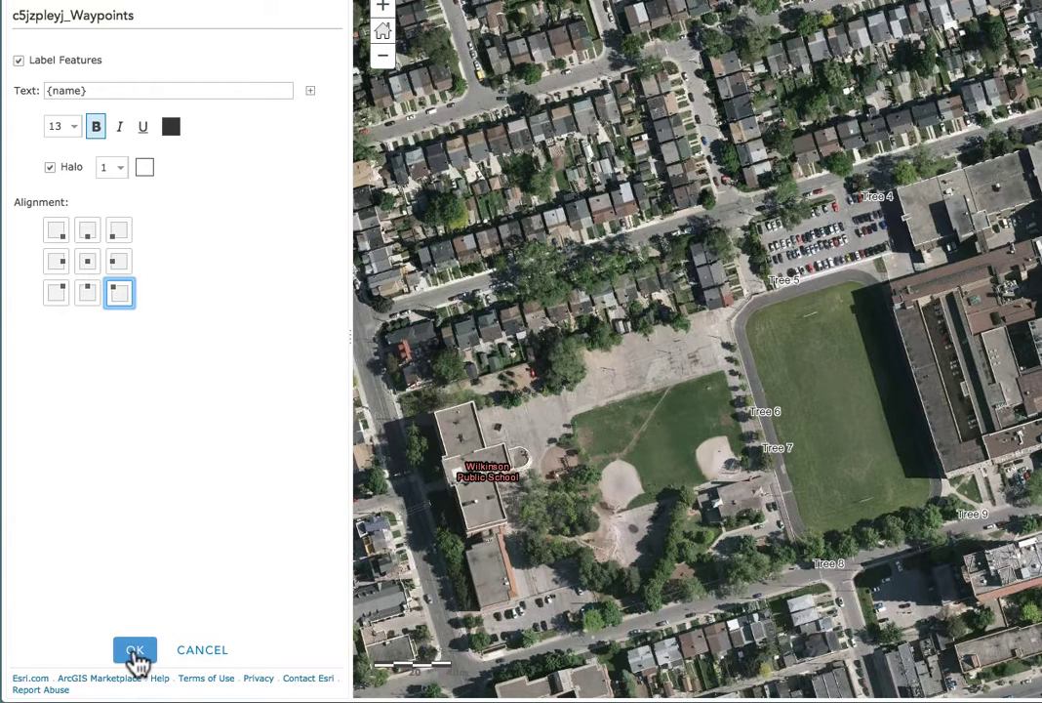
click(136, 656)
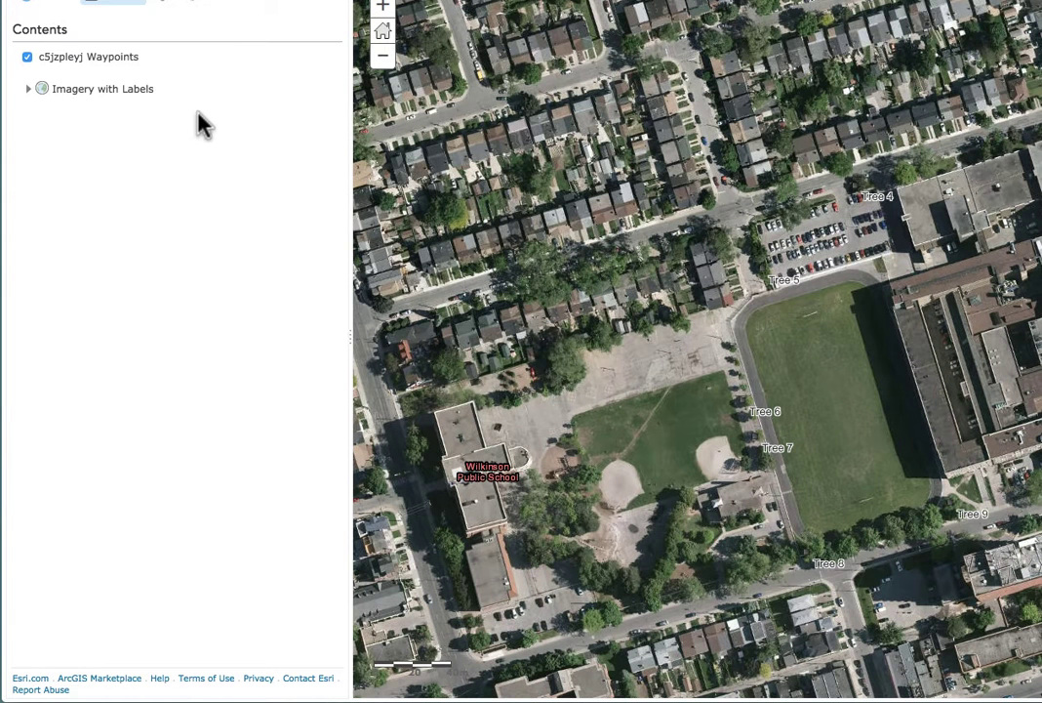
mouse_move(139, 72)
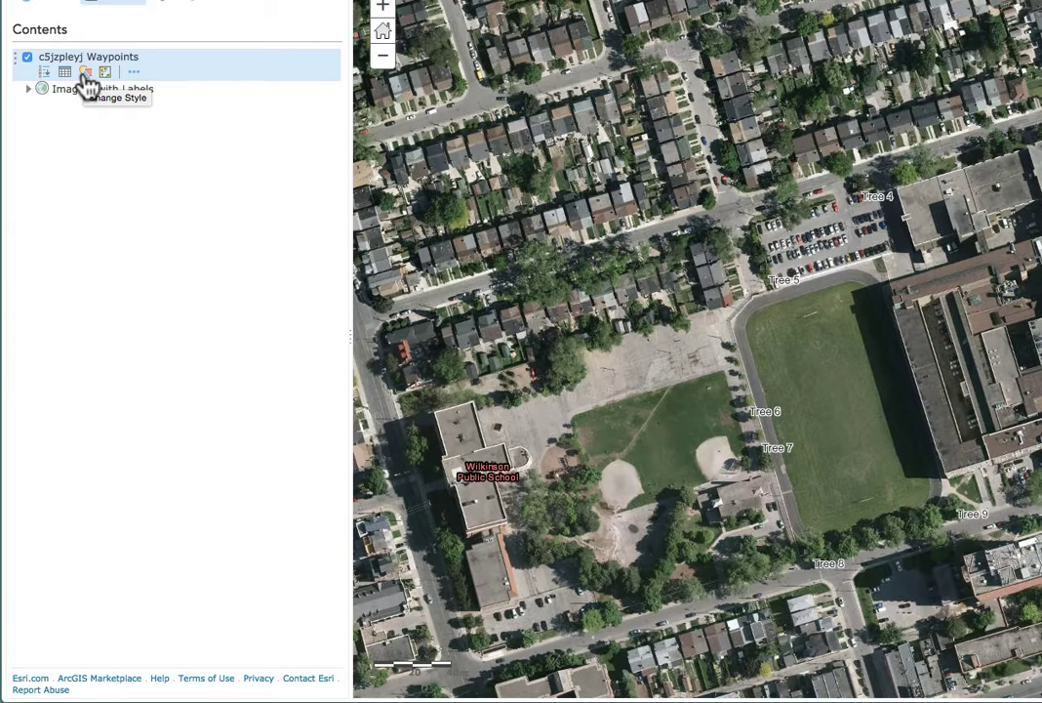
Step: Style the Waypoints layer as unique symbols by the Name attribute and open the Types options
click(86, 77)
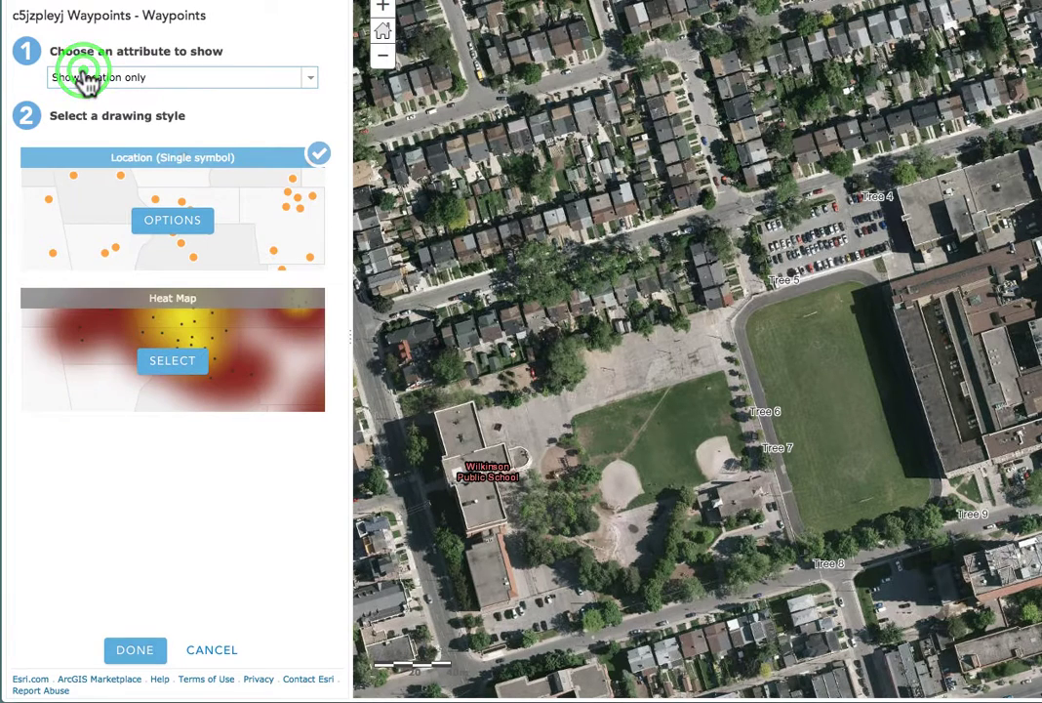
click(196, 86)
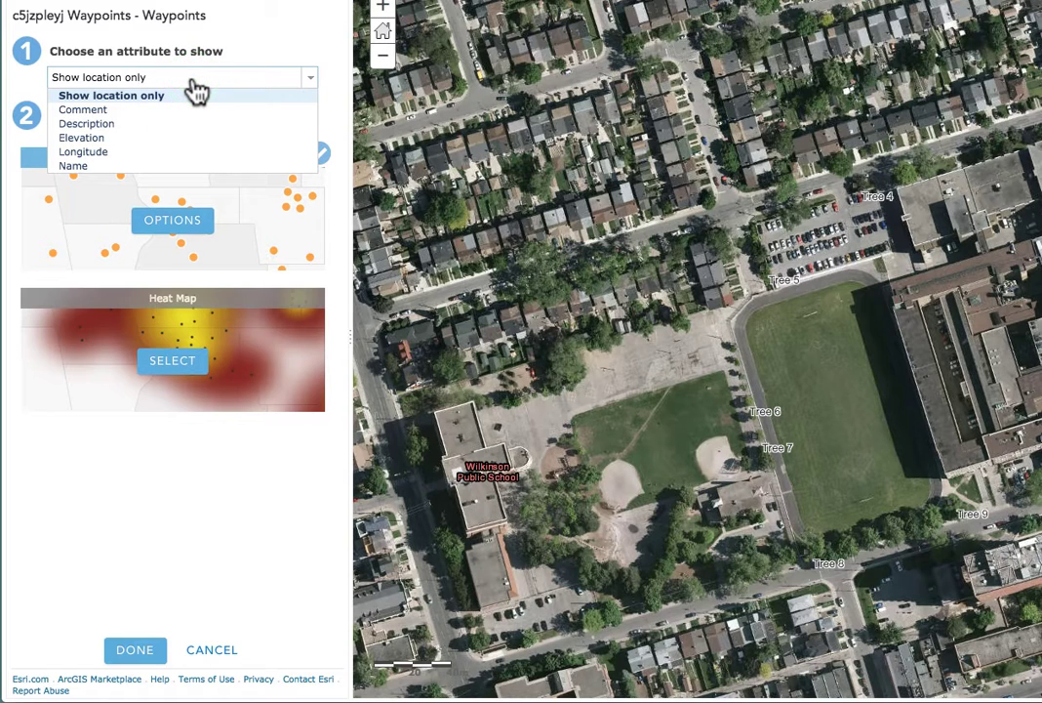
click(107, 166)
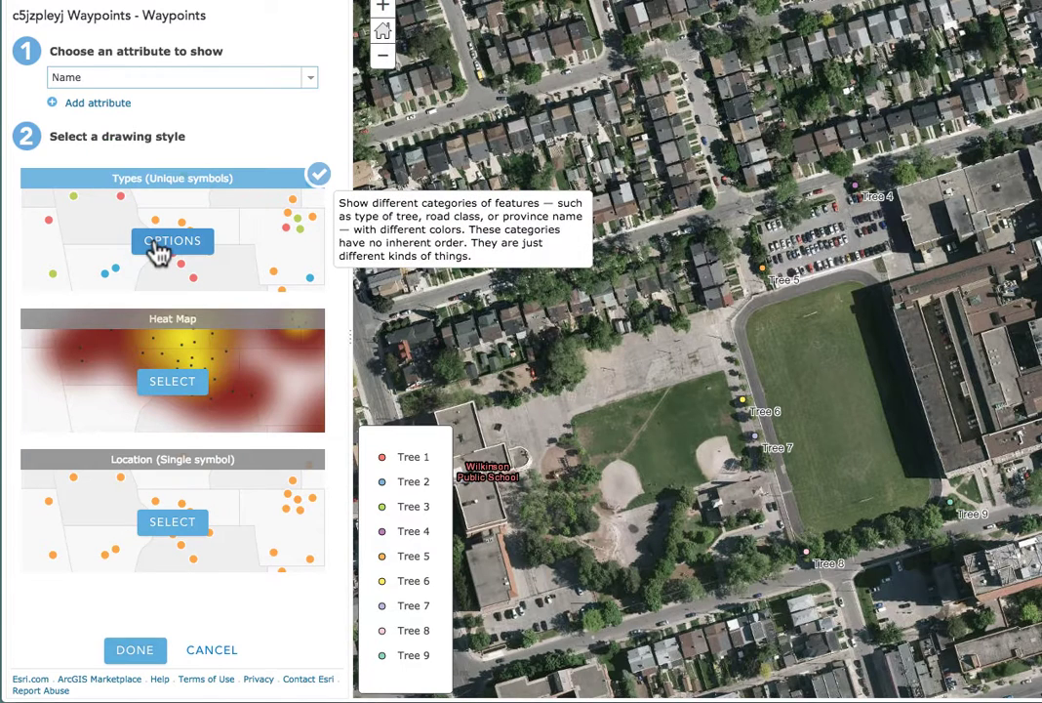
click(156, 250)
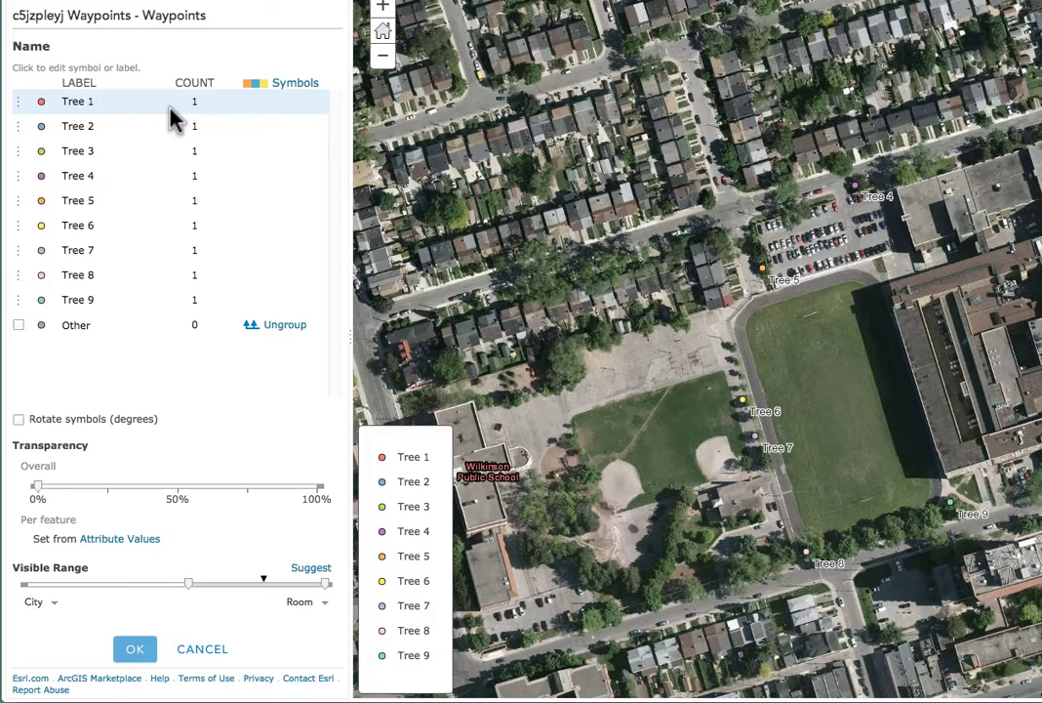
Step: Set all tree symbols to 14 px with the second fill colour ramp, and confirm the options
click(259, 94)
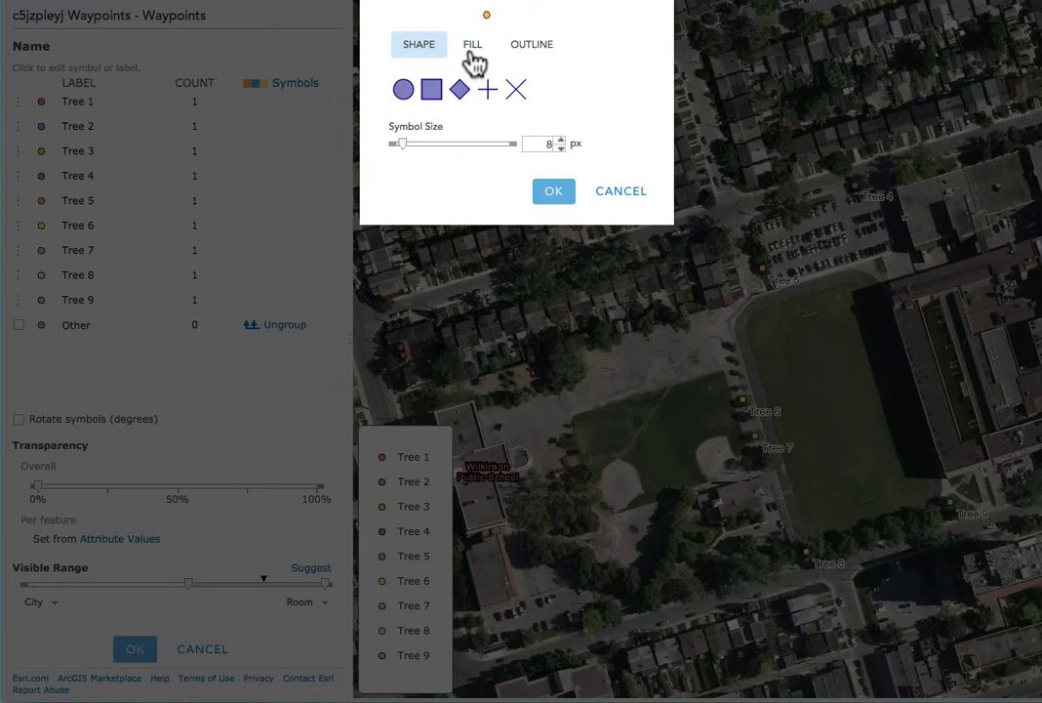
click(404, 146)
drag(404, 146, 409, 151)
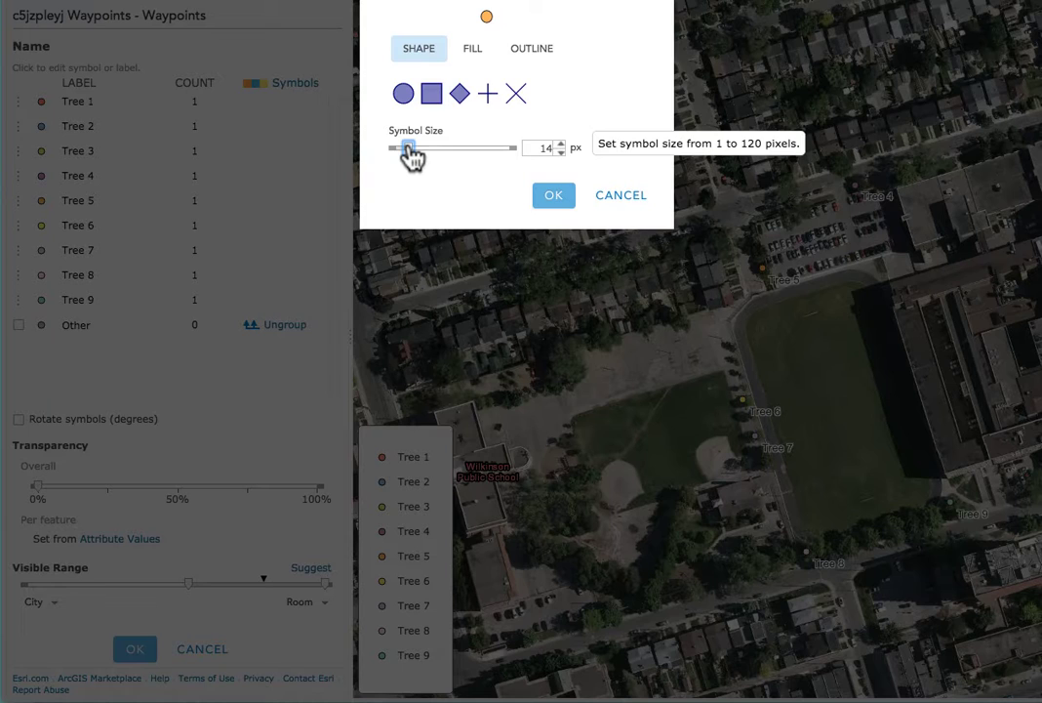
click(475, 54)
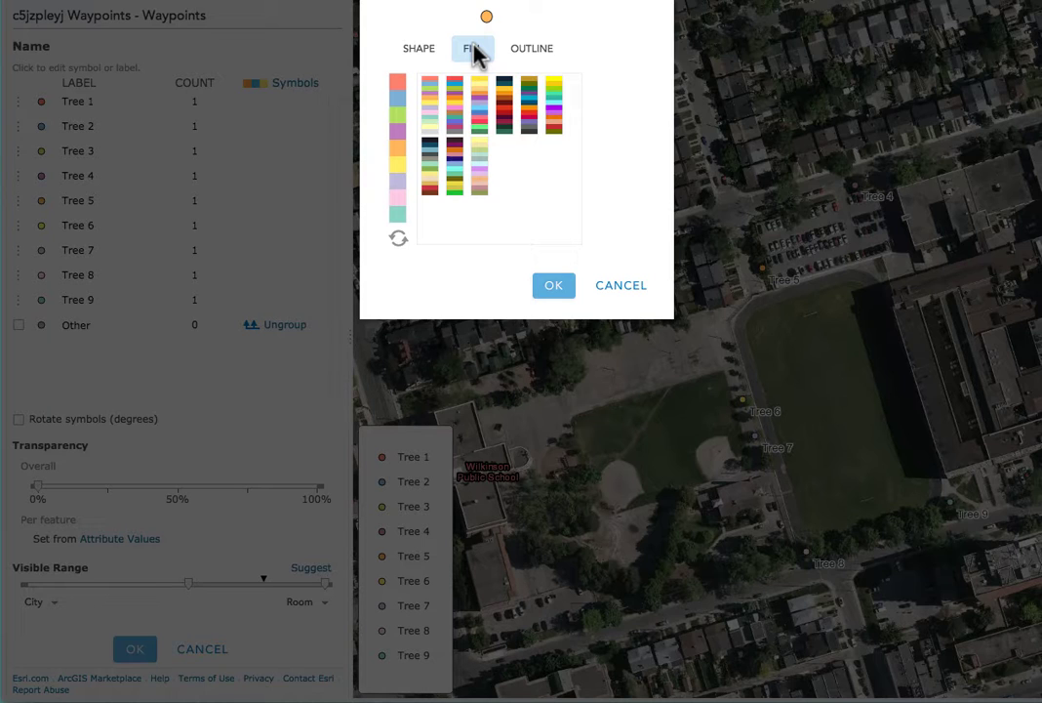
click(455, 97)
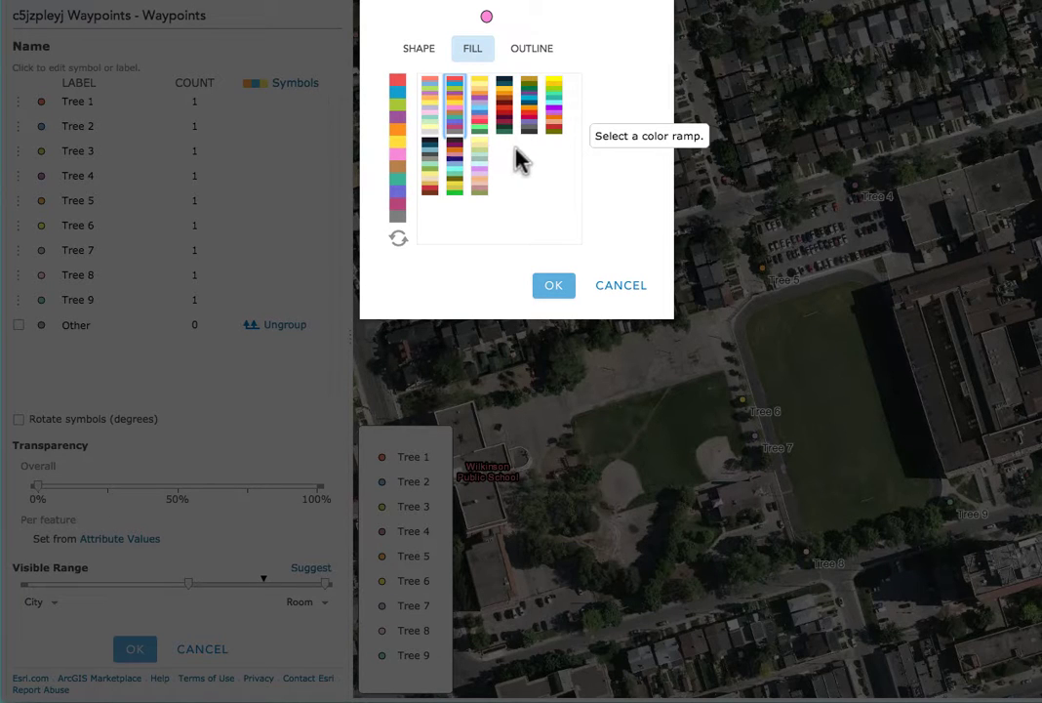
click(555, 286)
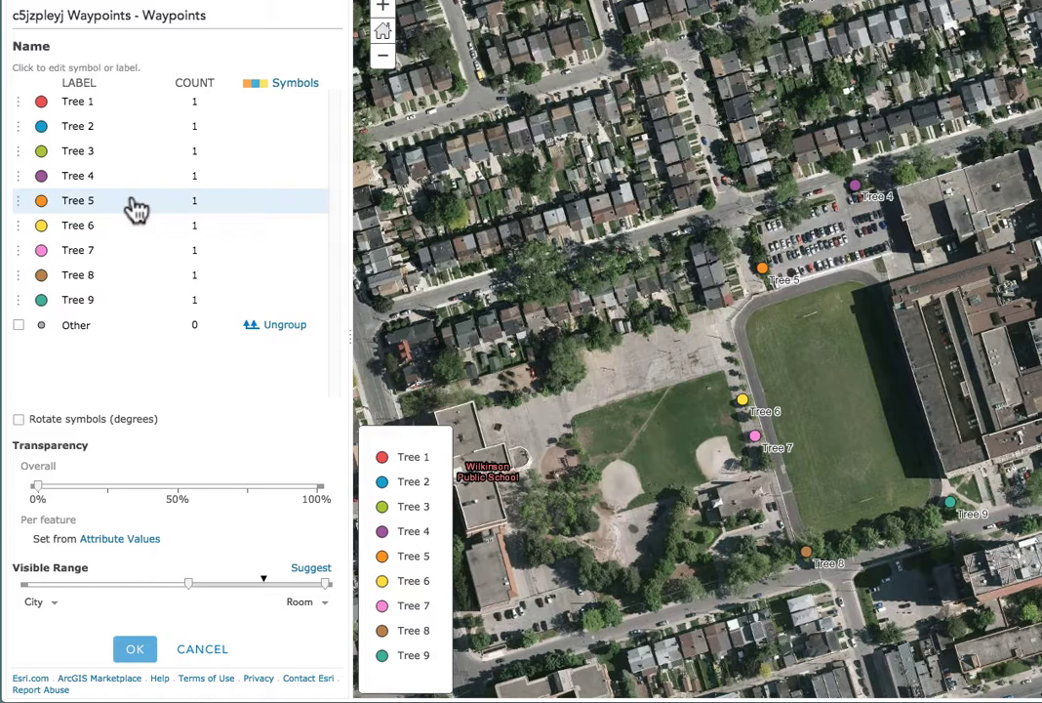
click(133, 654)
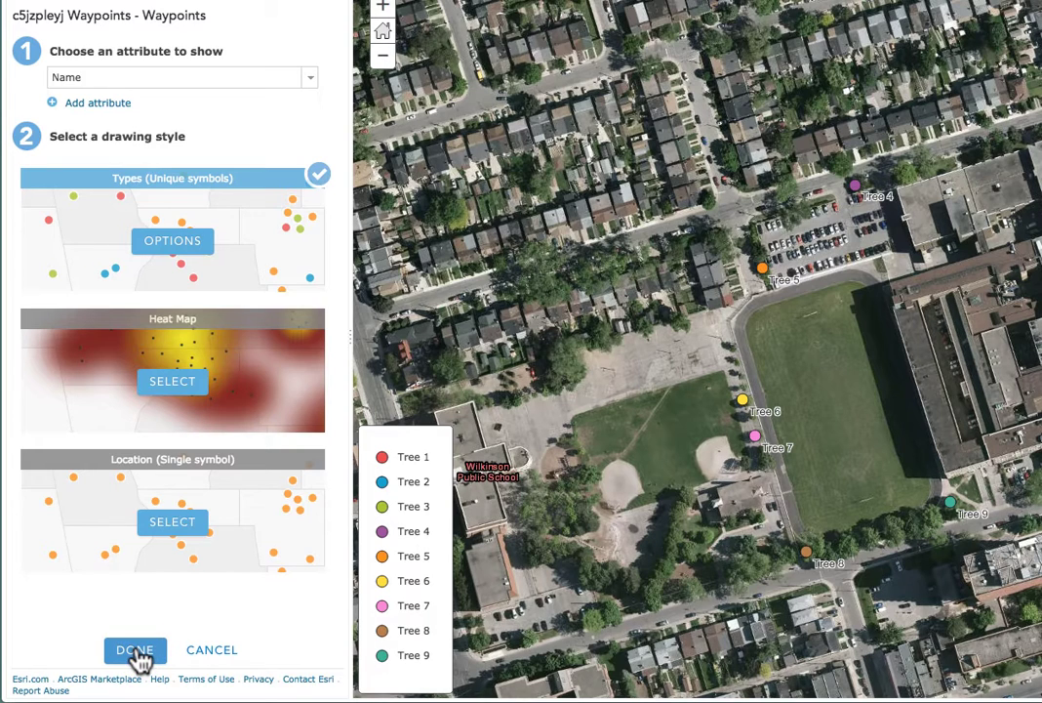
Step: Finish styling, then pan and zoom to frame Tree 1–Tree 9 around the school
click(136, 652)
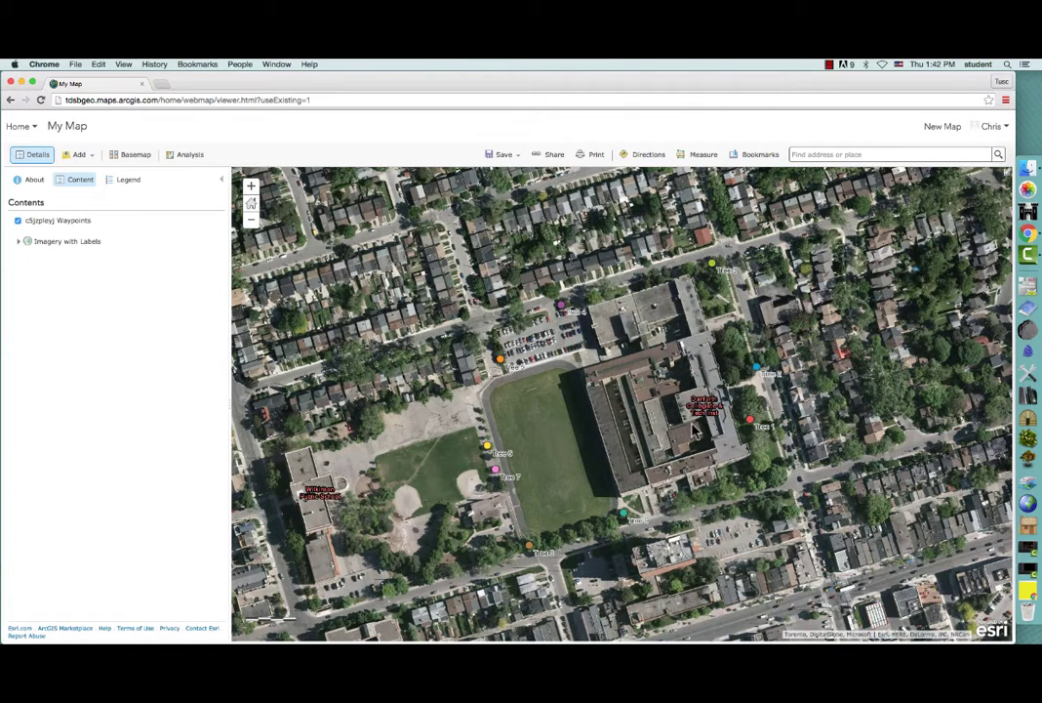
drag(696, 430, 628, 435)
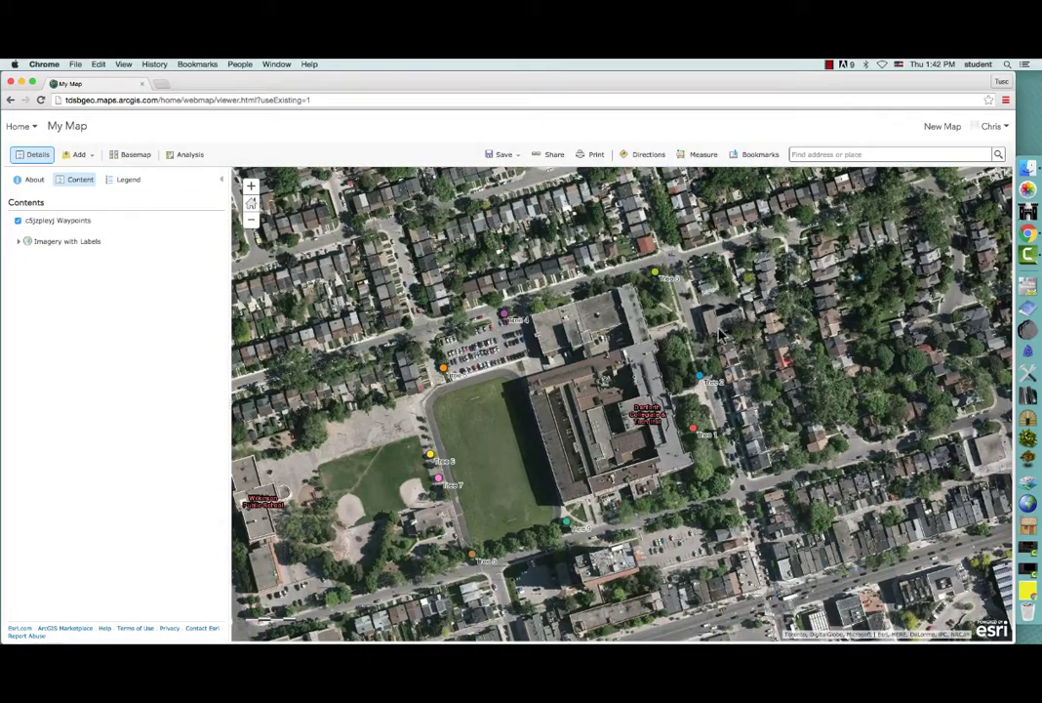
click(251, 185)
click(251, 218)
drag(477, 360, 503, 366)
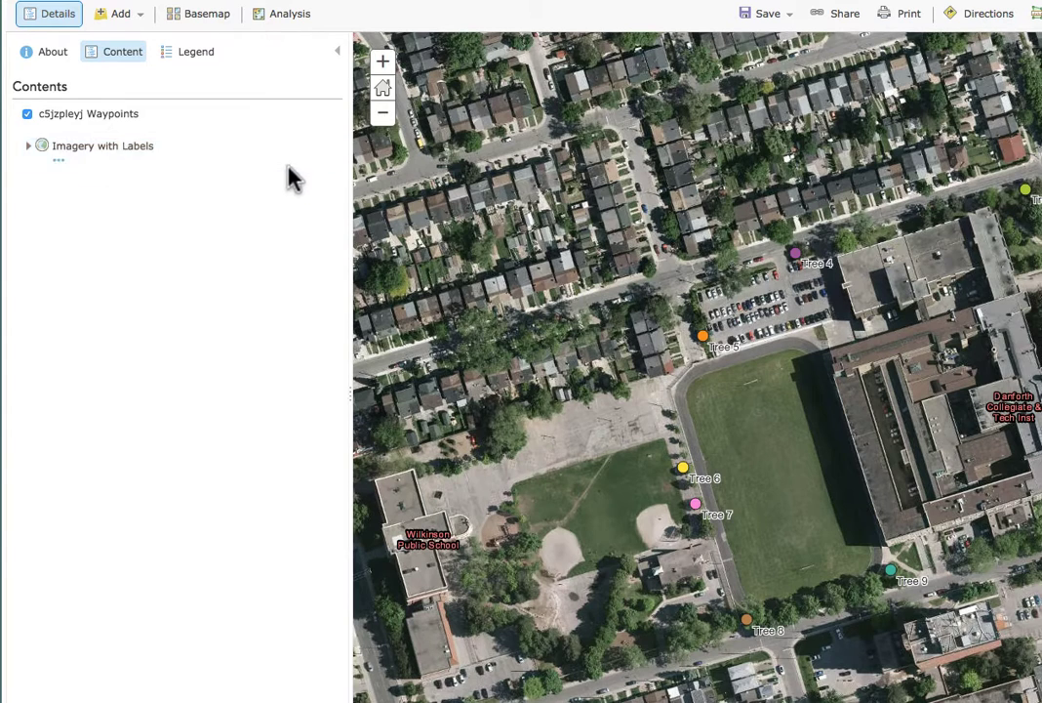
Step: Replace the waypoints layer's old name with 'Tree Tour' using its Rename option
mouse_move(188, 122)
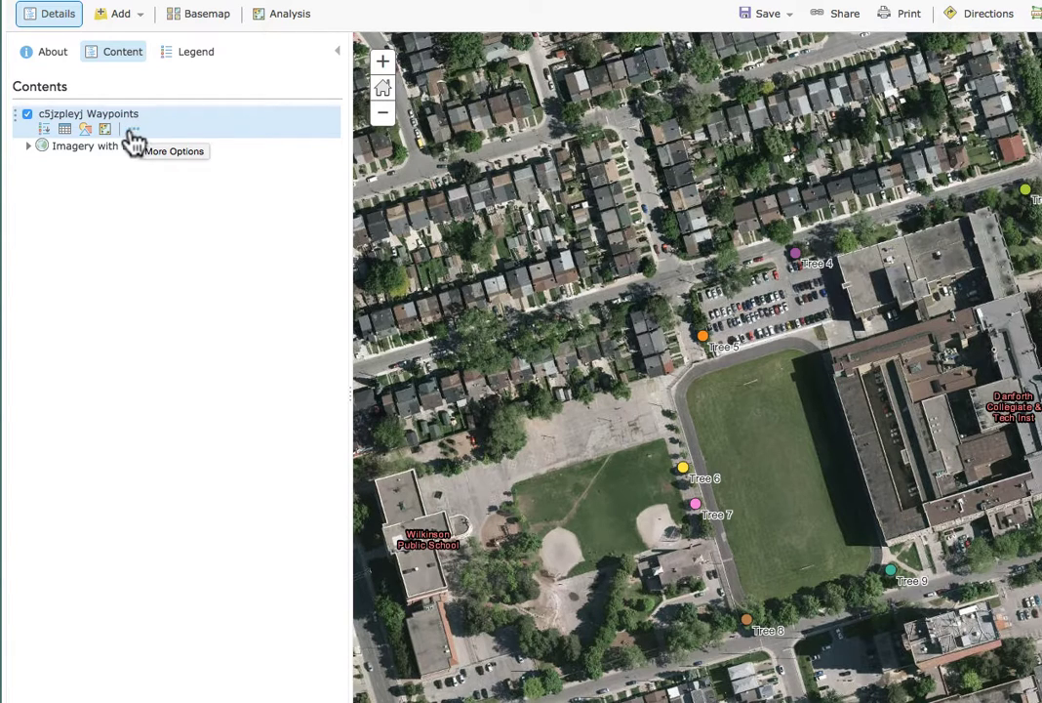
click(132, 131)
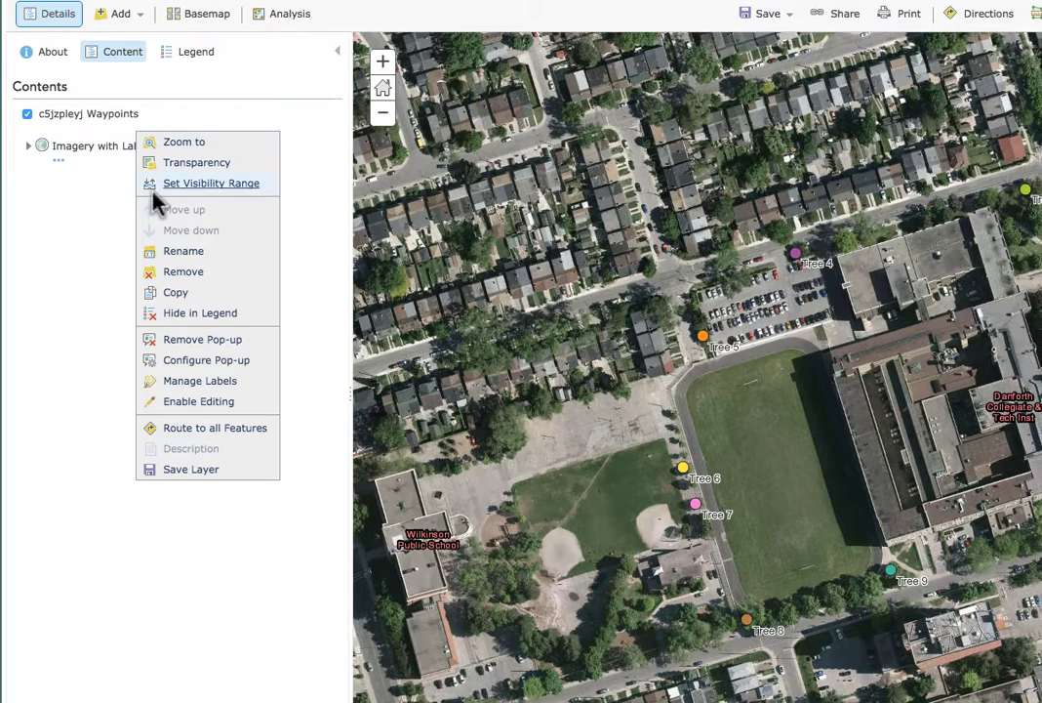
click(186, 262)
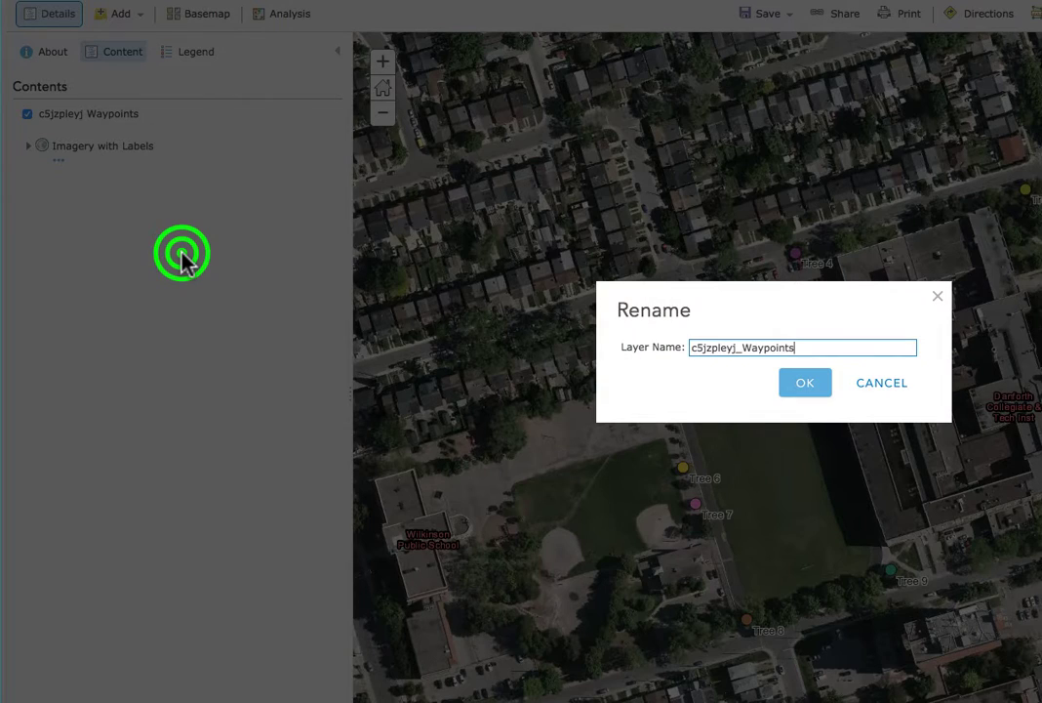
drag(799, 348, 690, 347)
text(Tree Tour)
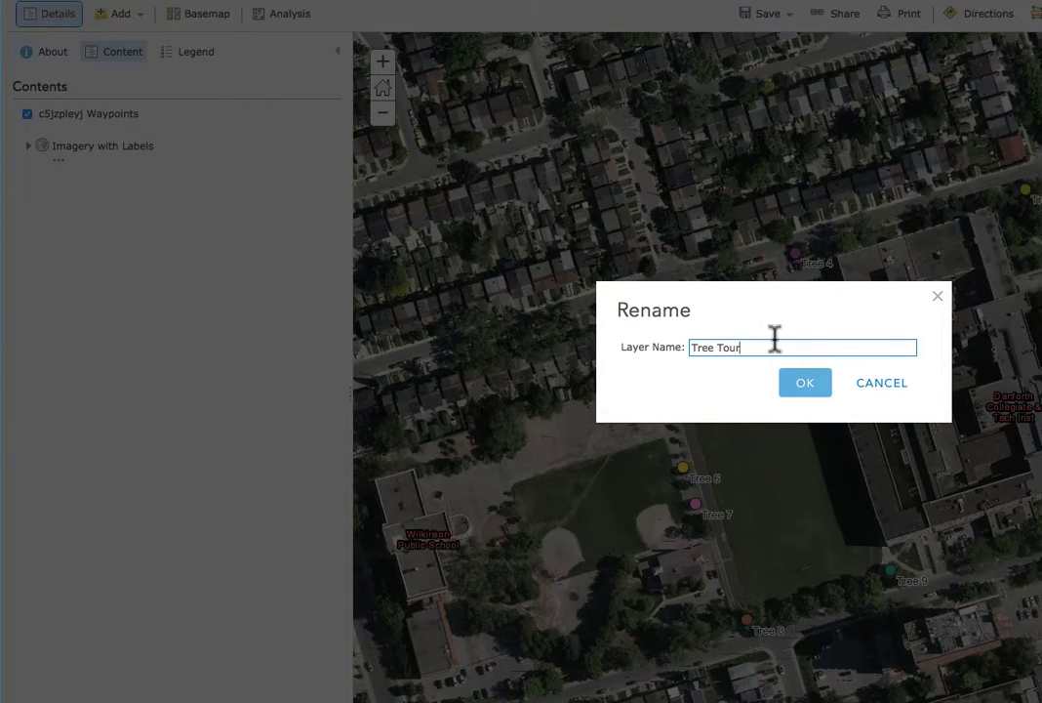
click(806, 384)
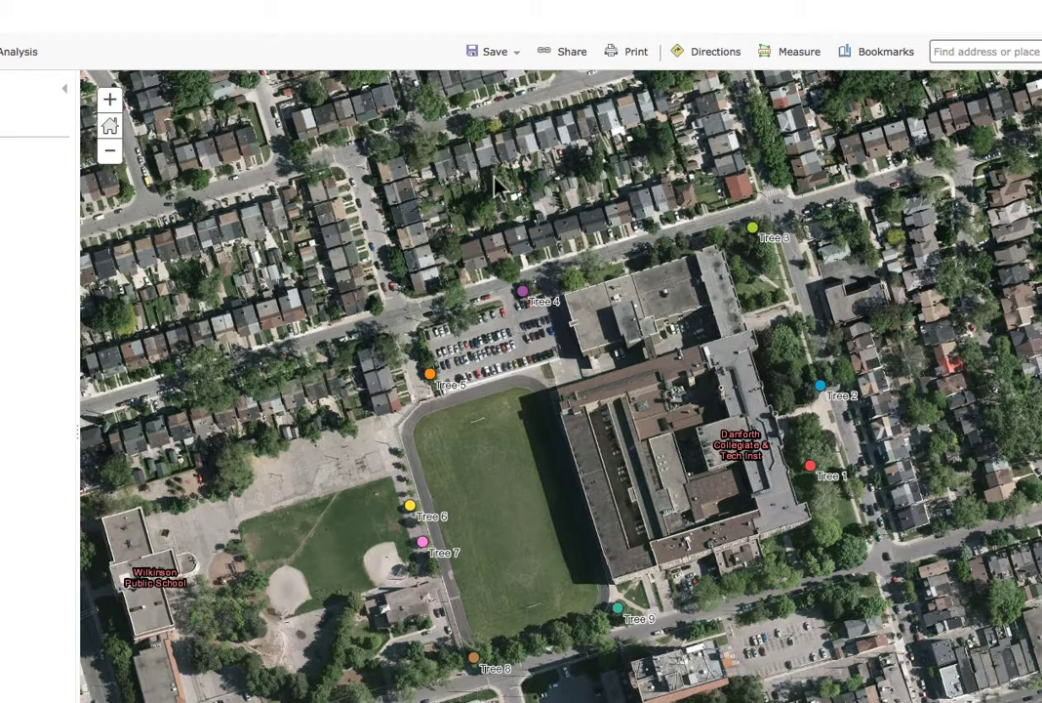
Step: Save the map to My Content, titled 'Arborists - ' plus both arborists' names and tagged with them
click(490, 57)
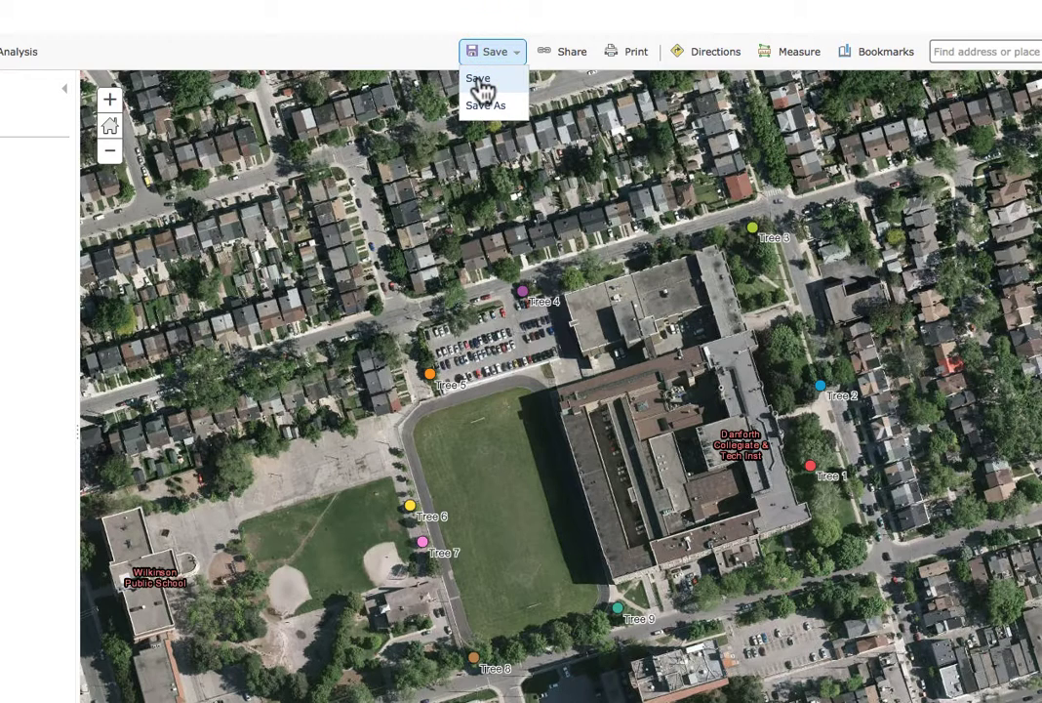
click(479, 82)
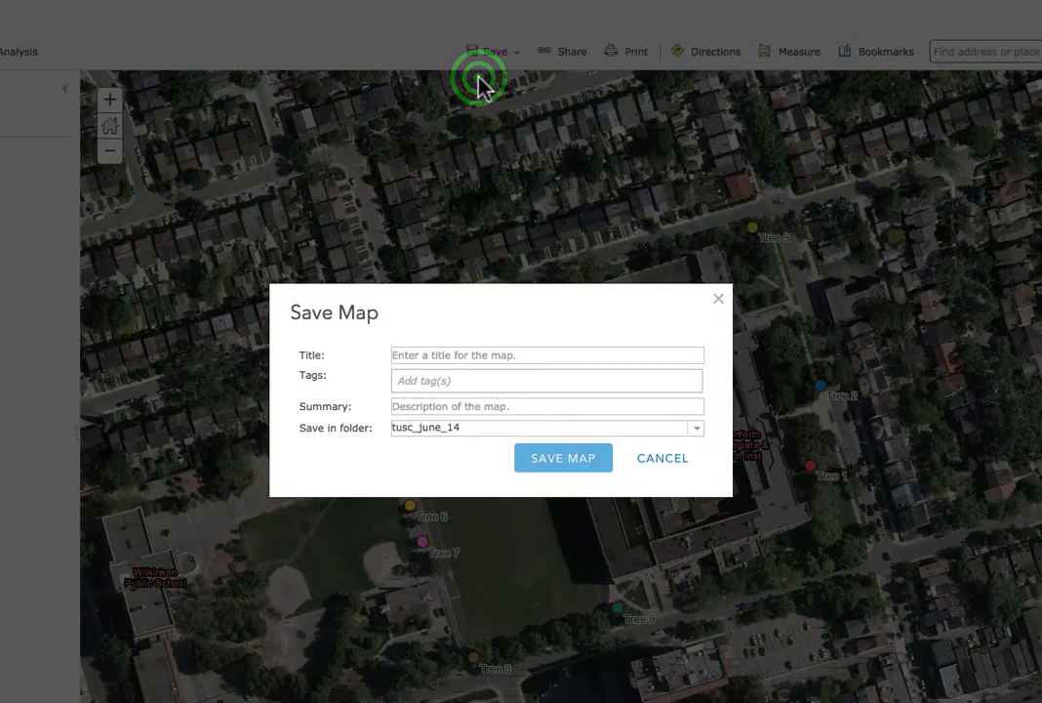
click(430, 353)
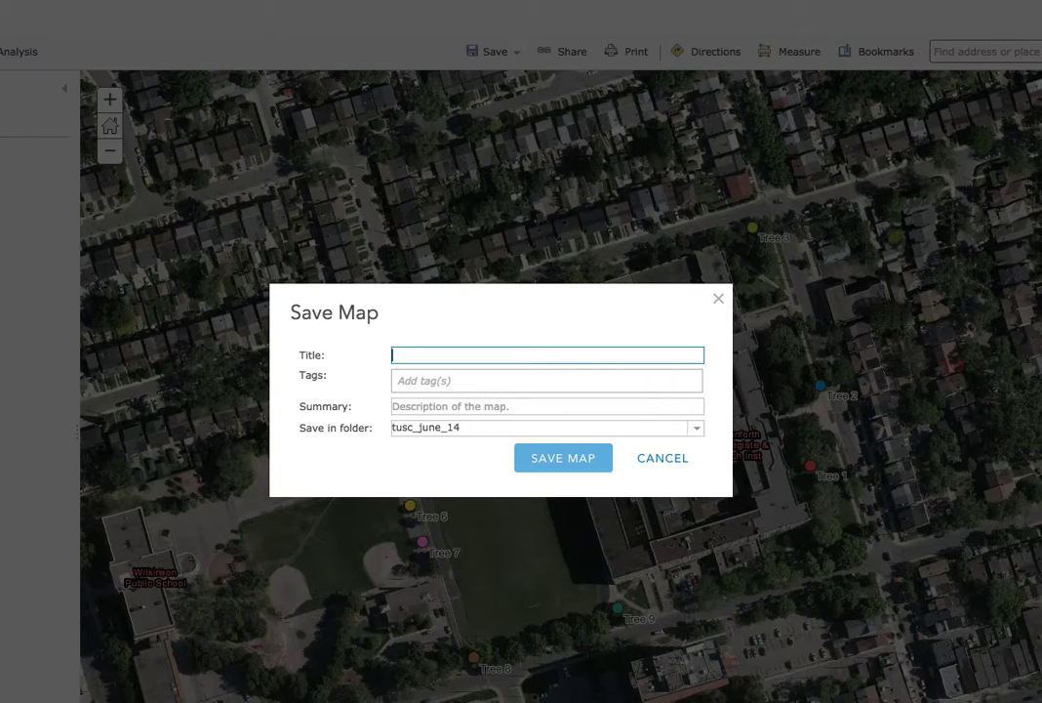
text(Arborists - Chris and Paul)
click(415, 381)
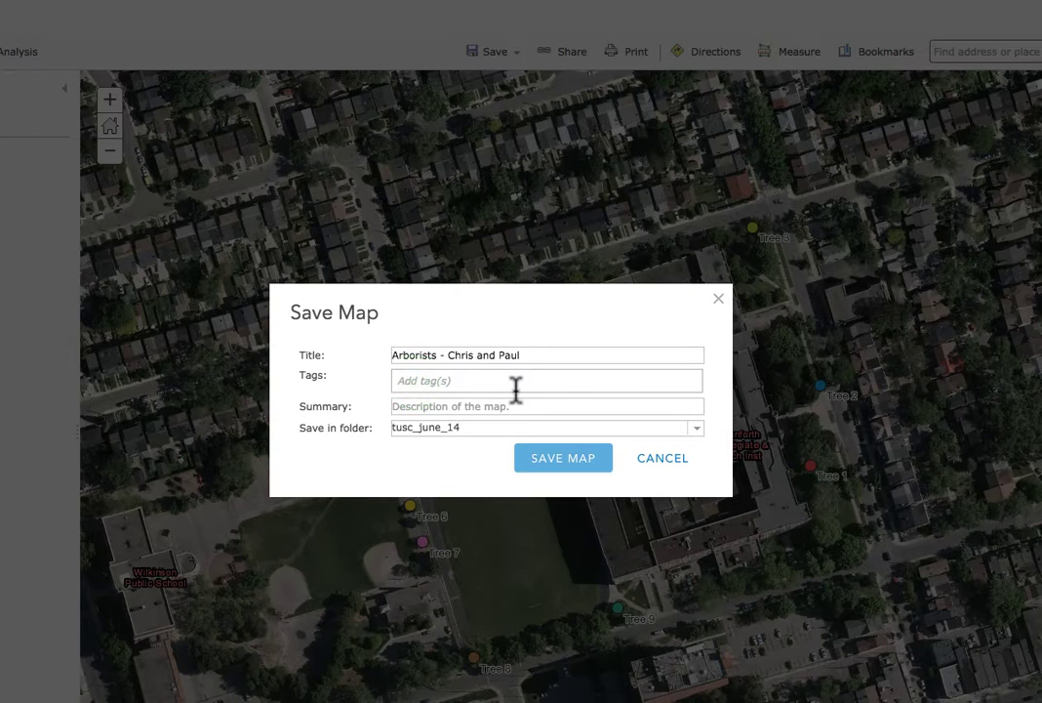
text(chris )
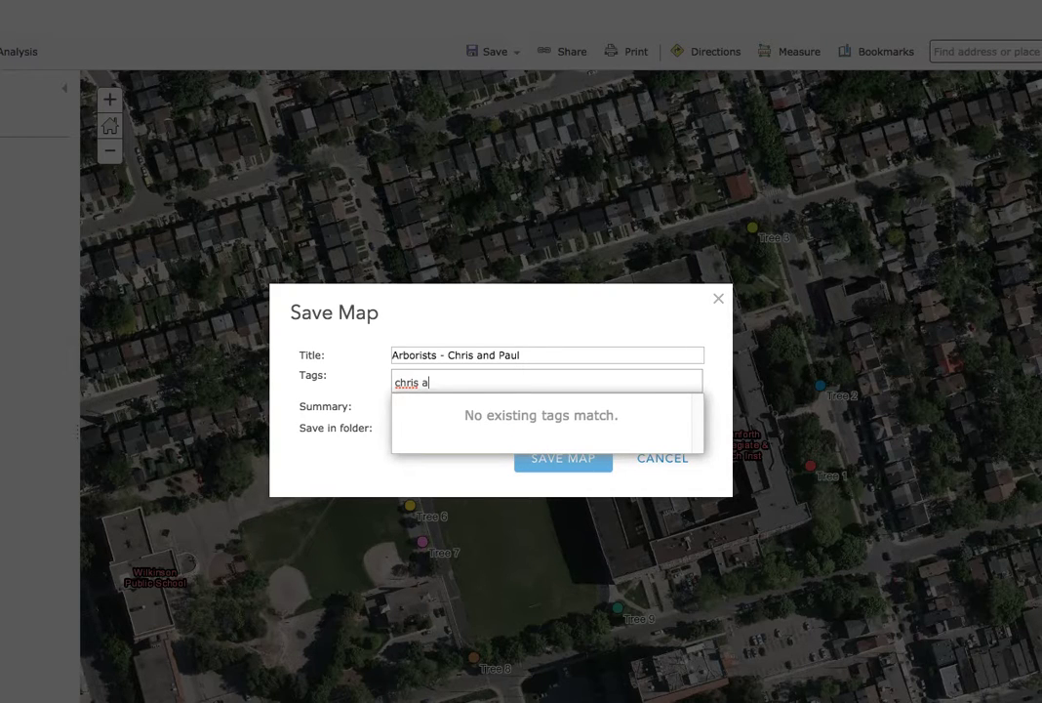
text(paul)
key(Return)
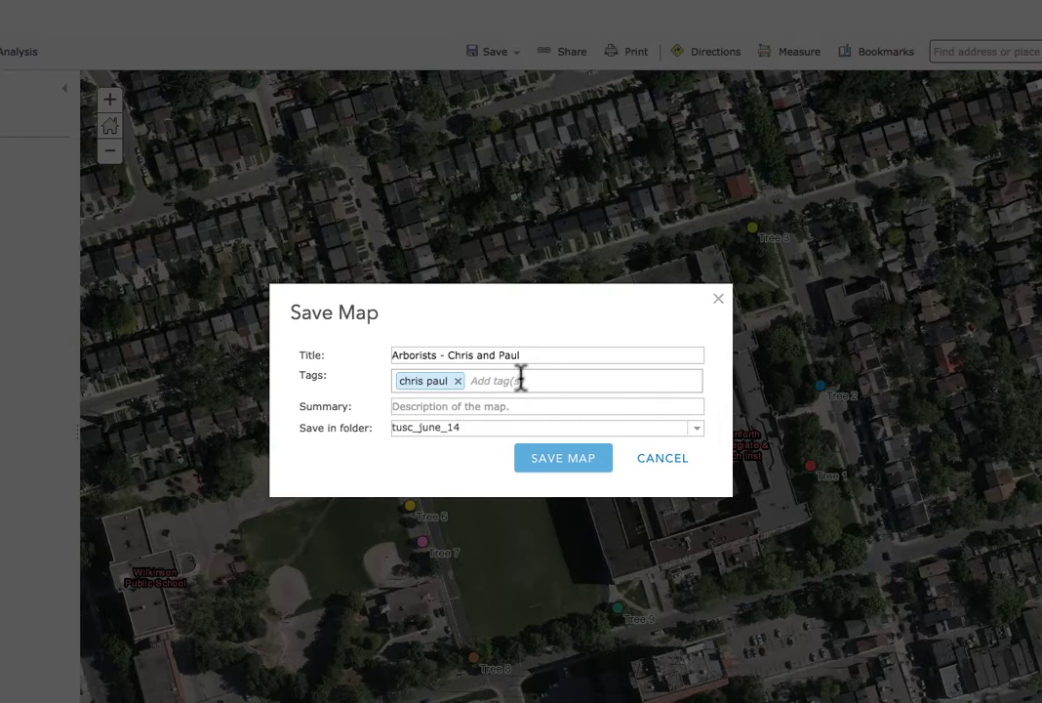
click(556, 465)
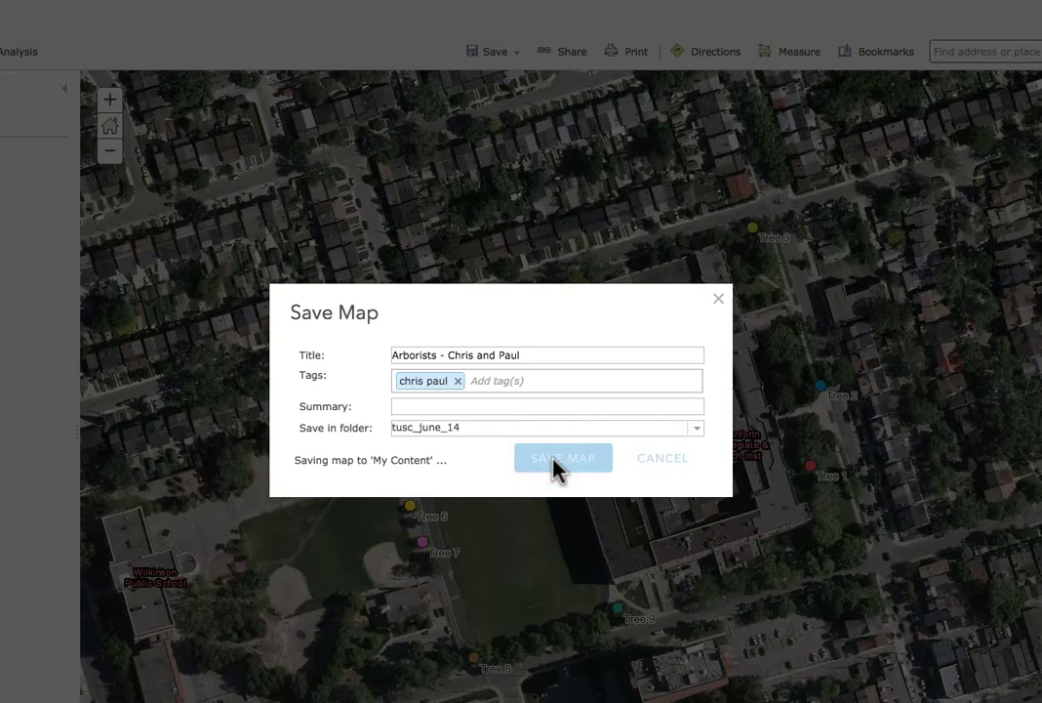